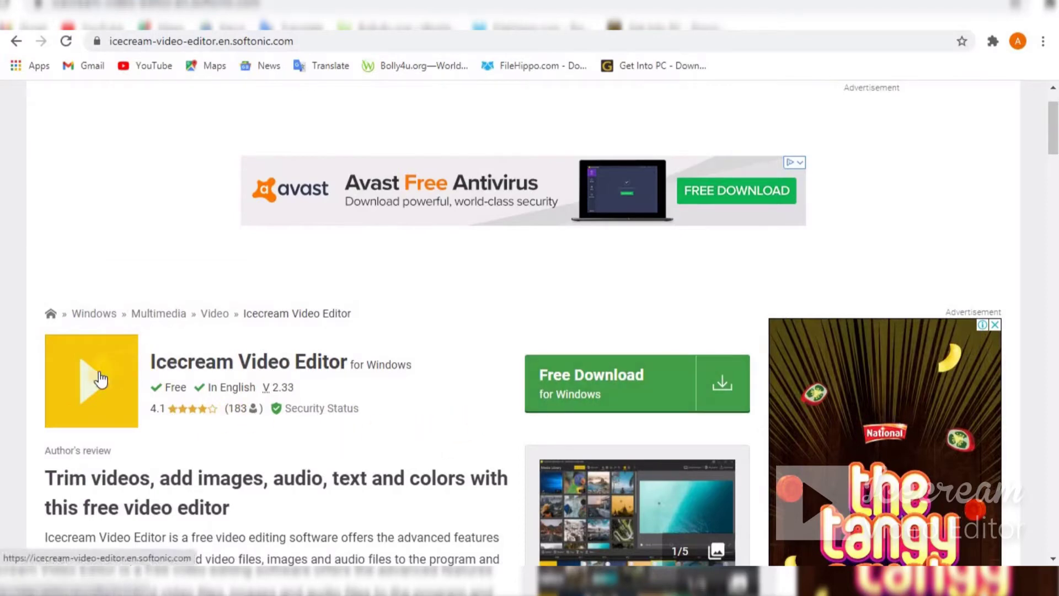
Request the free Icecream Video Editor installer for PC from its Softonic page and cancel the file download
mouse_move(38, 309)
mouse_down()
mouse_move(147, 441)
mouse_move(417, 445)
mouse_move(409, 442)
mouse_up()
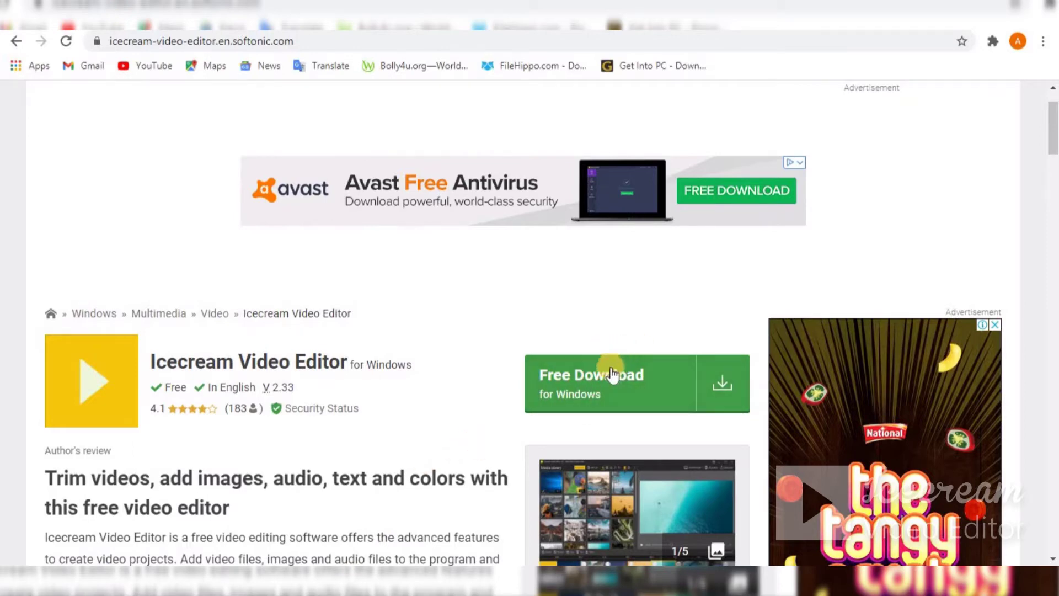
click(564, 368)
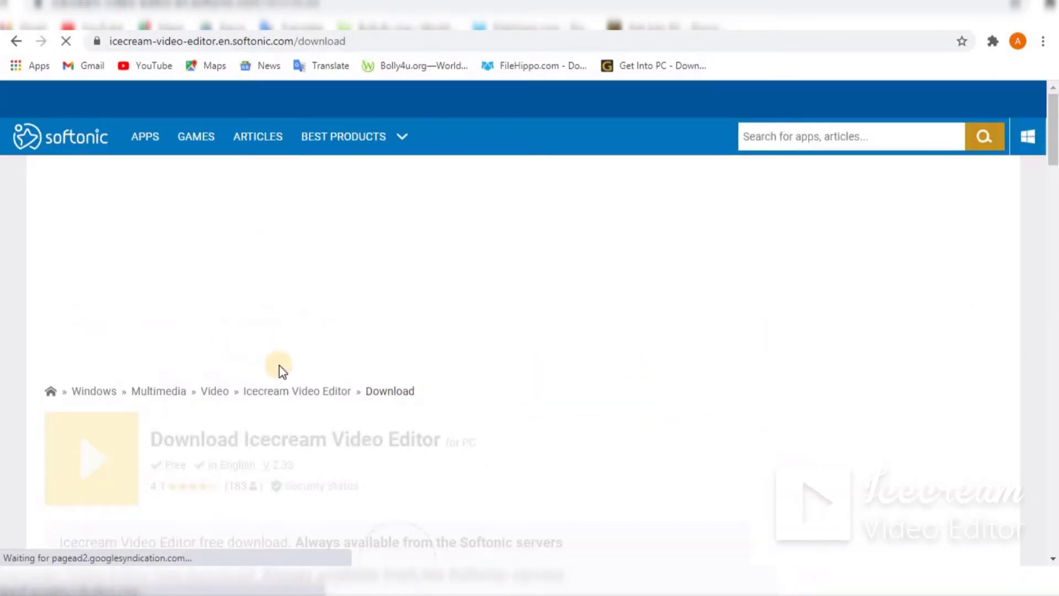
scroll(232, 395, down, 1)
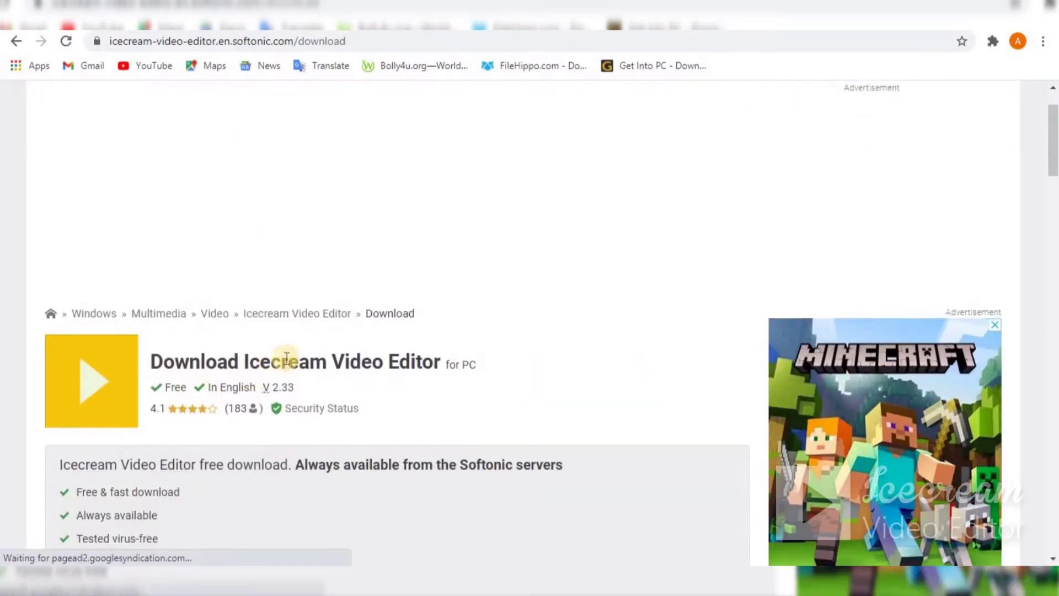
scroll(284, 347, down, 4)
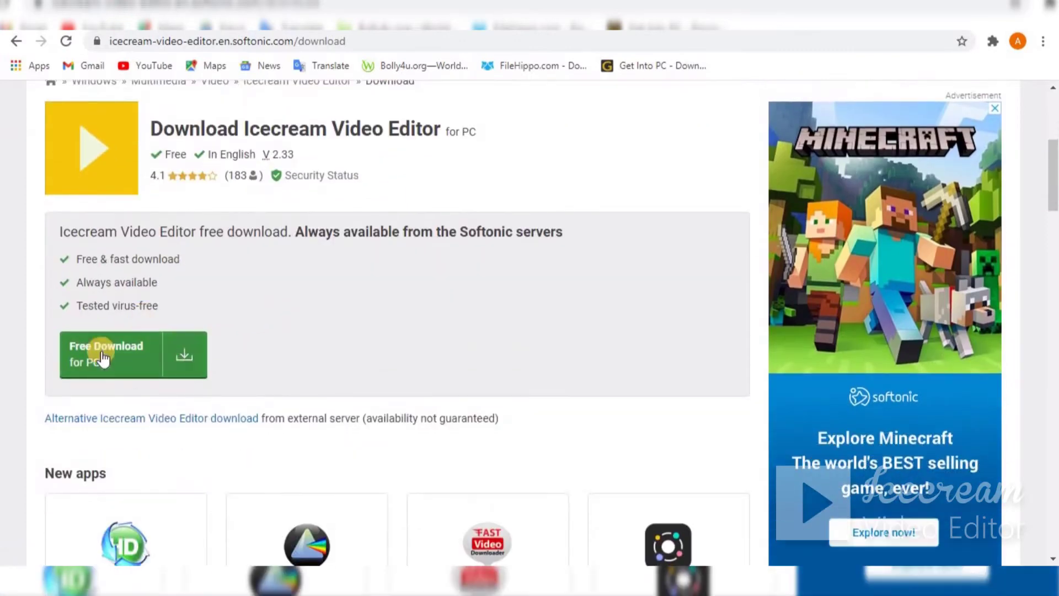
drag(51, 312, 261, 396)
click(137, 345)
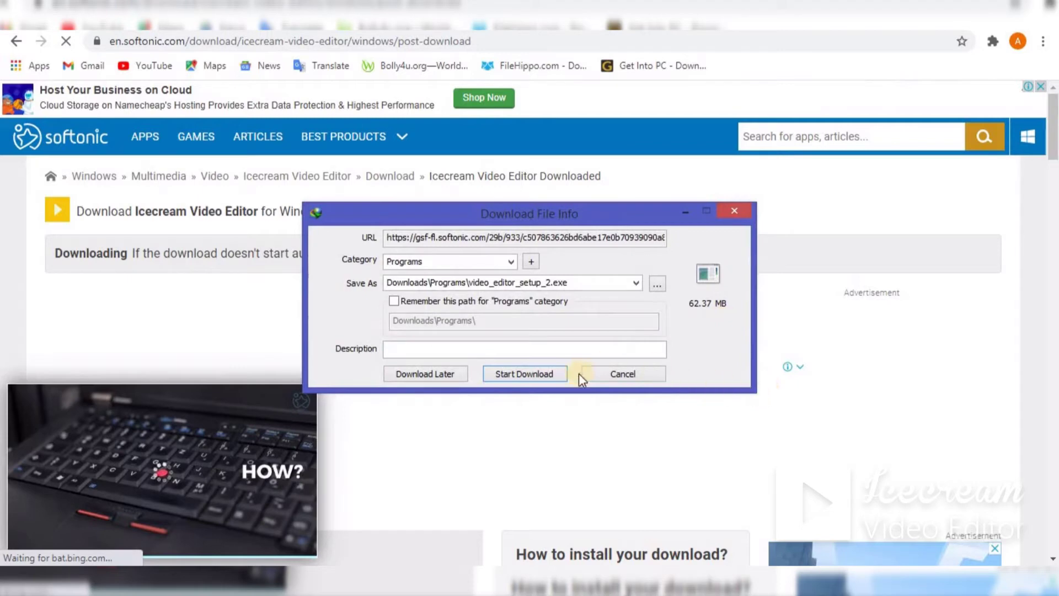
click(620, 376)
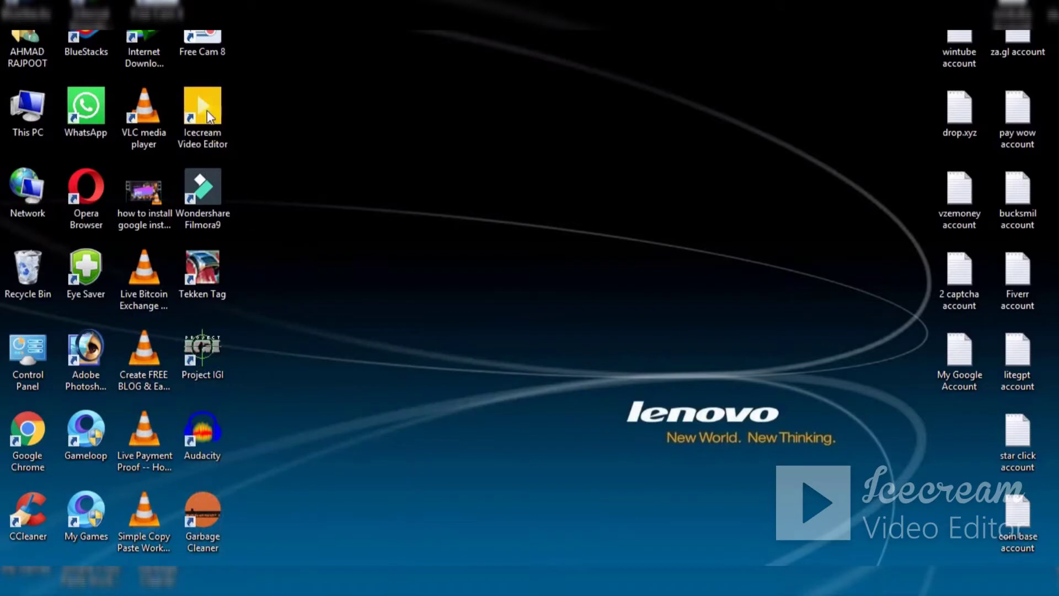
Move the Icecream Video Editor shortcut to the middle of the desktop and launch the program
drag(204, 108, 594, 270)
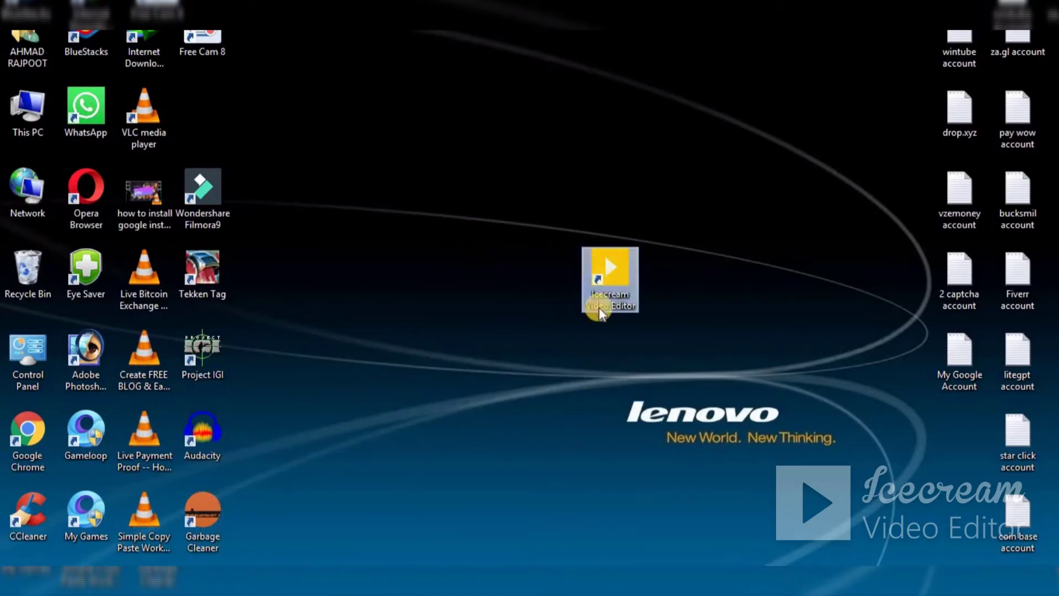
click(532, 314)
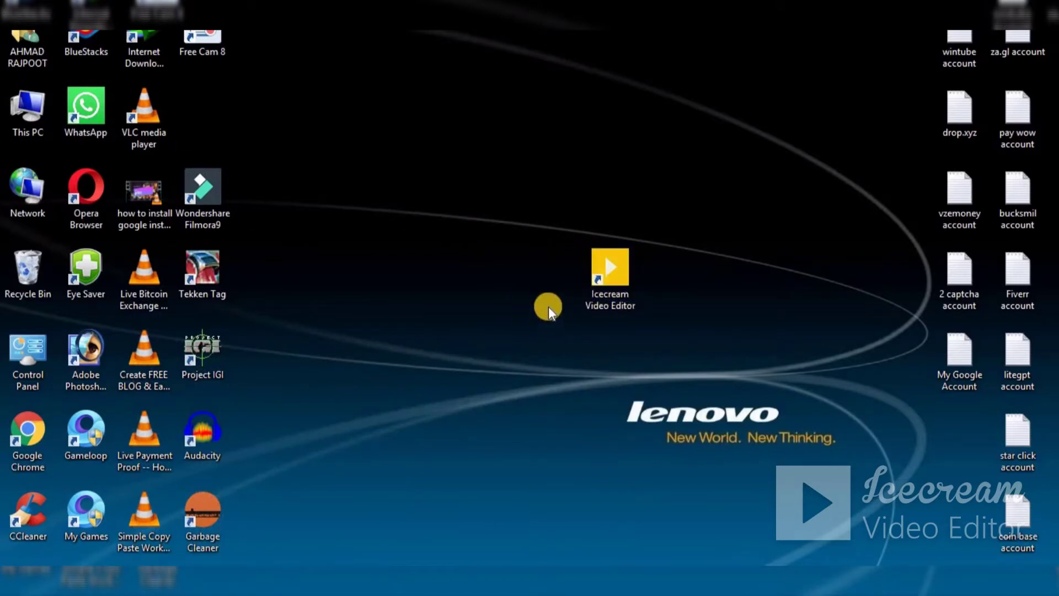
drag(554, 194, 686, 345)
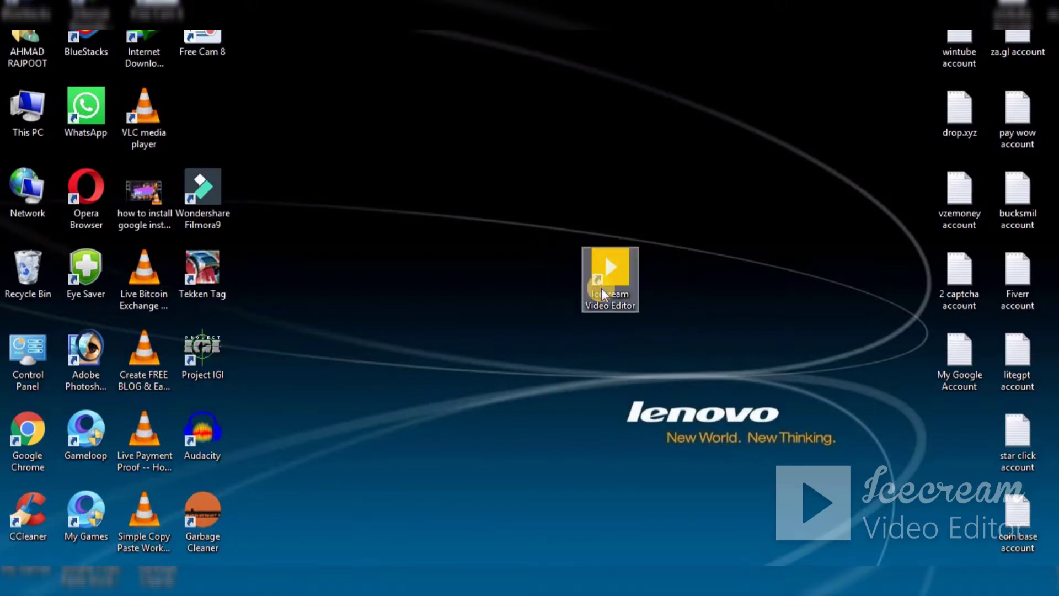
double_click(615, 263)
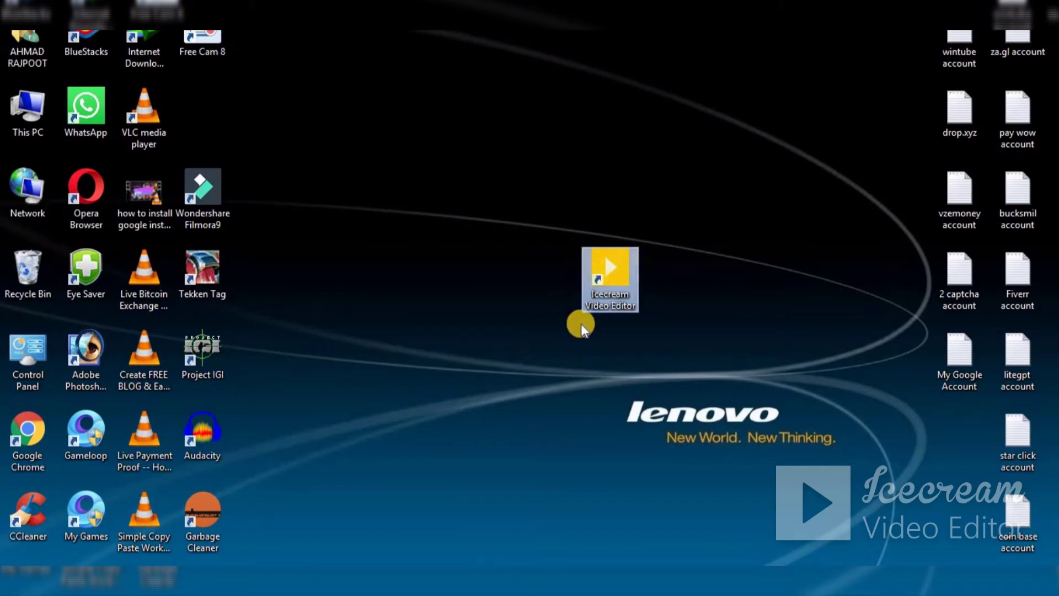
click(556, 300)
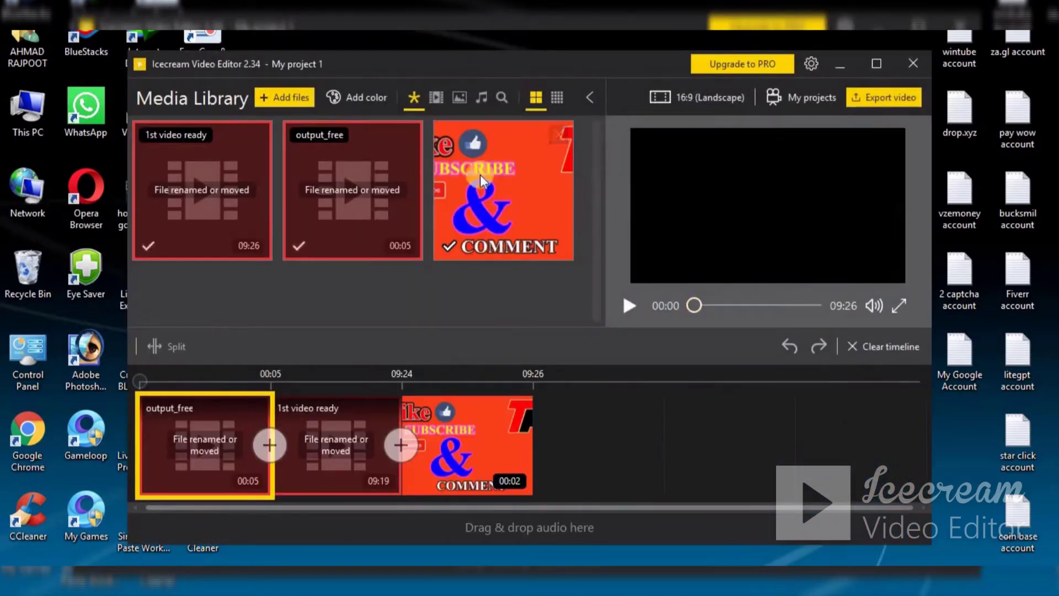
Delete the files "last title copy", "output_free" and "1st video ready" from the Media Library
click(558, 134)
click(590, 335)
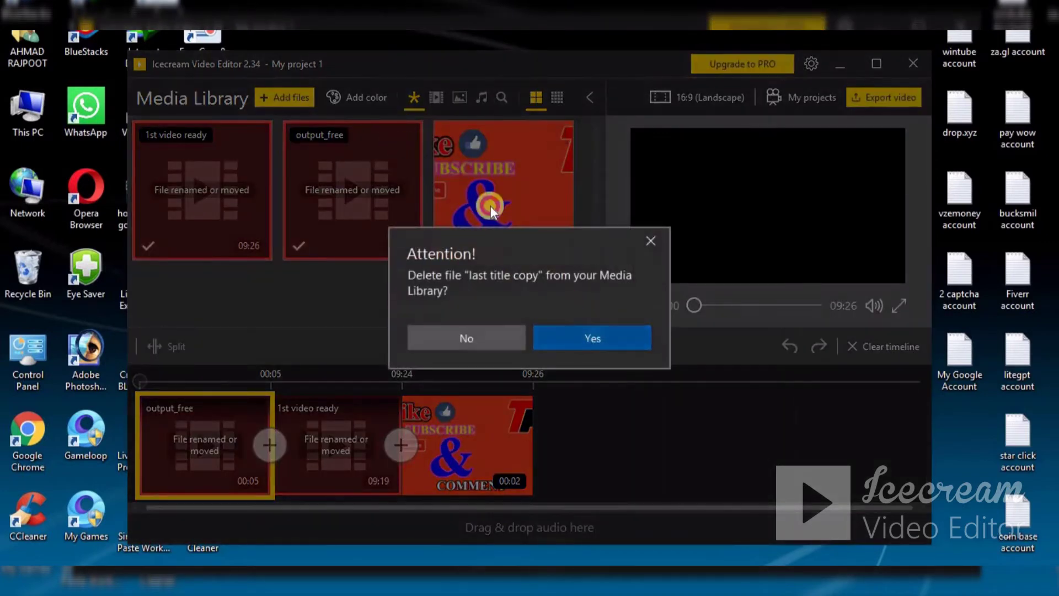
click(408, 134)
click(552, 338)
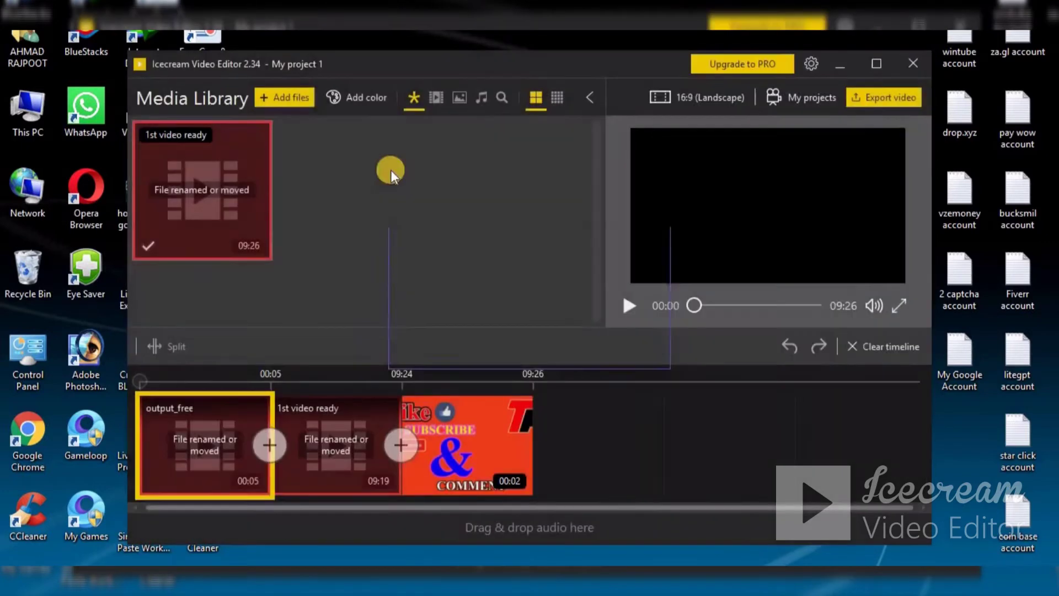
click(258, 141)
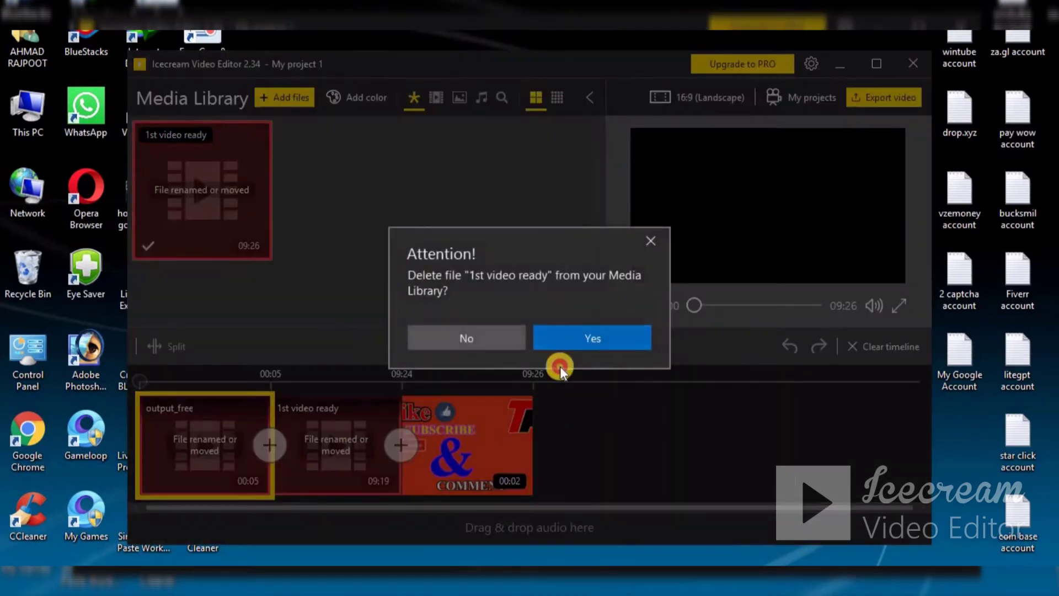
click(557, 341)
Remove the three remaining clips from the project's timeline
click(375, 401)
click(392, 409)
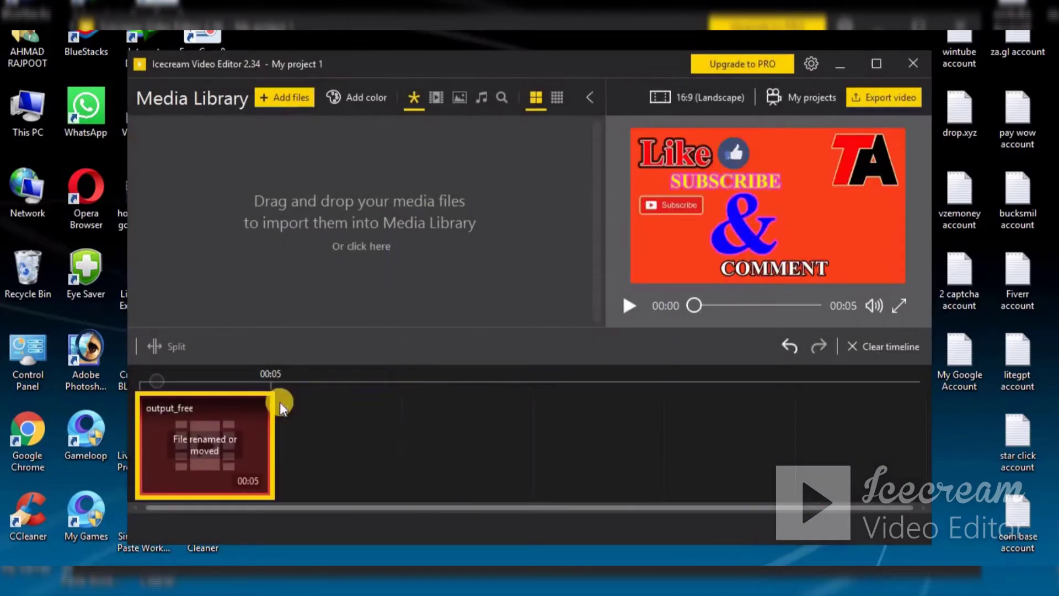
click(258, 407)
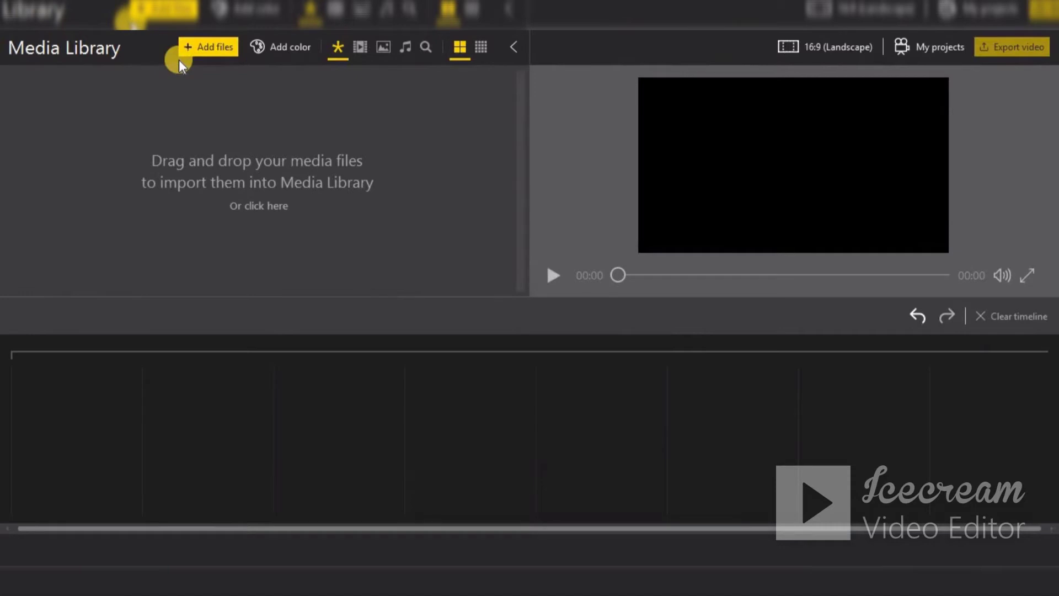
Import the #GalKarkesong video from the "new songs" folder on GAME (D:) and place it at the start of the timeline
click(227, 54)
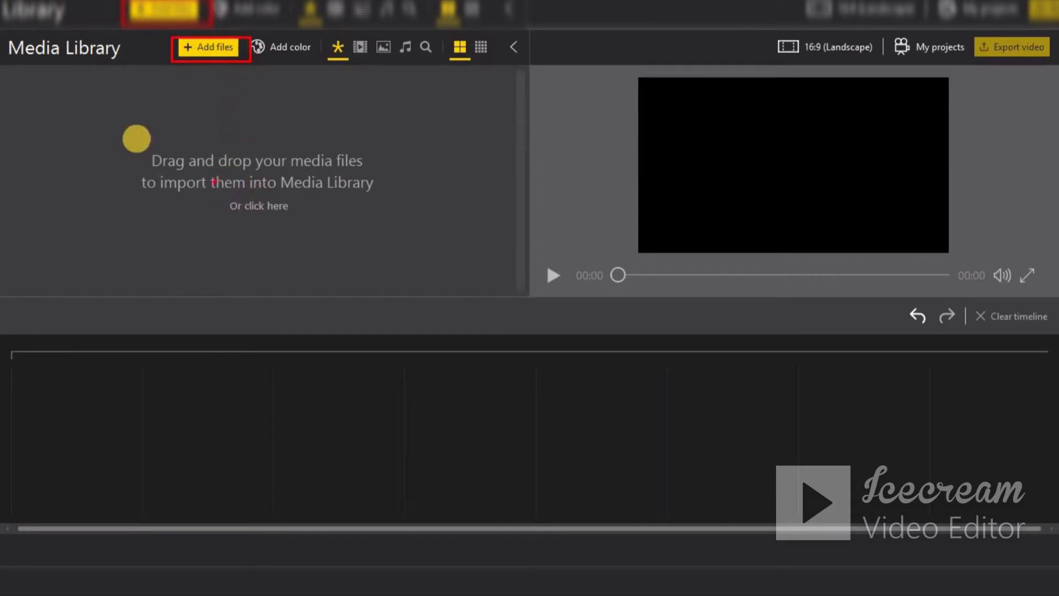
drag(117, 131, 406, 226)
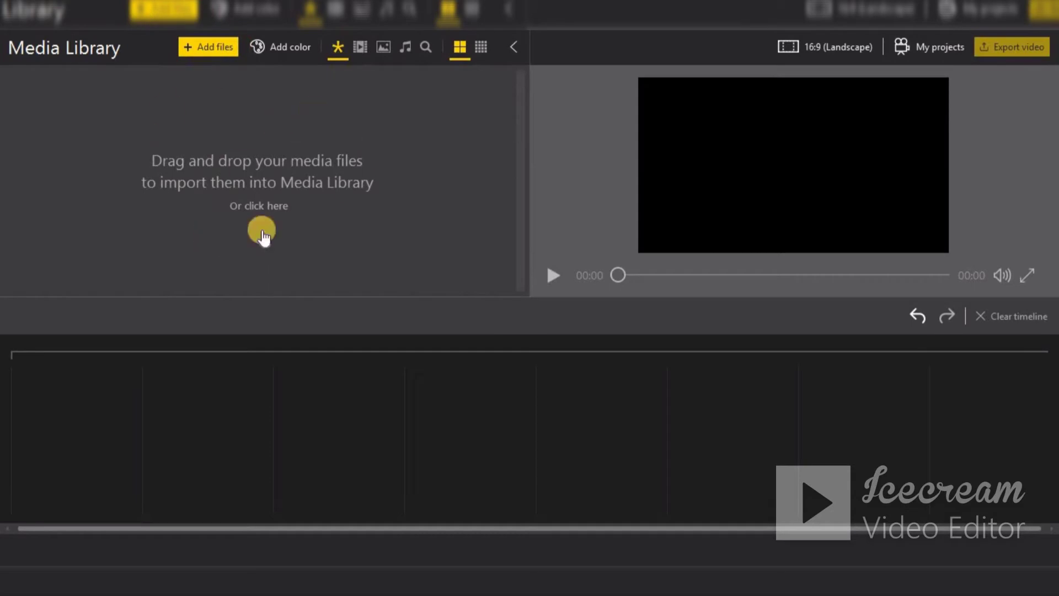
click(216, 51)
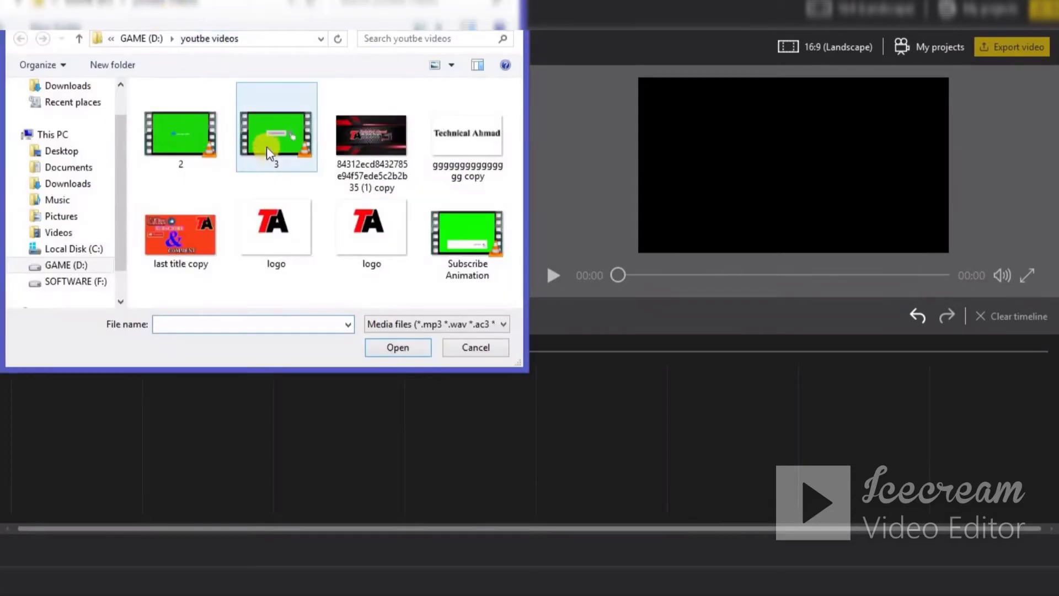
click(81, 136)
double_click(226, 278)
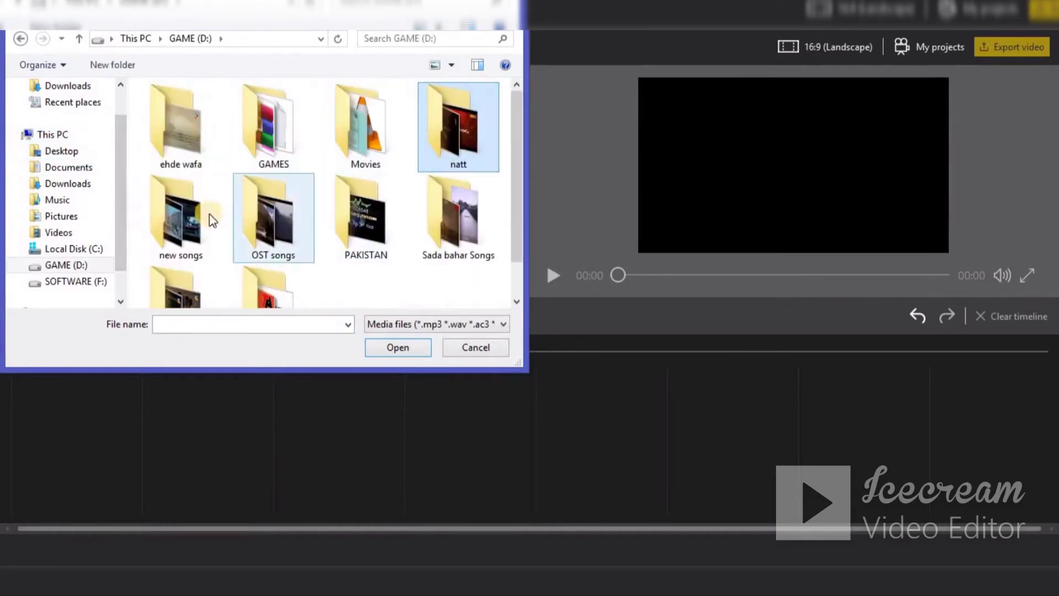
click(192, 213)
double_click(193, 214)
click(403, 348)
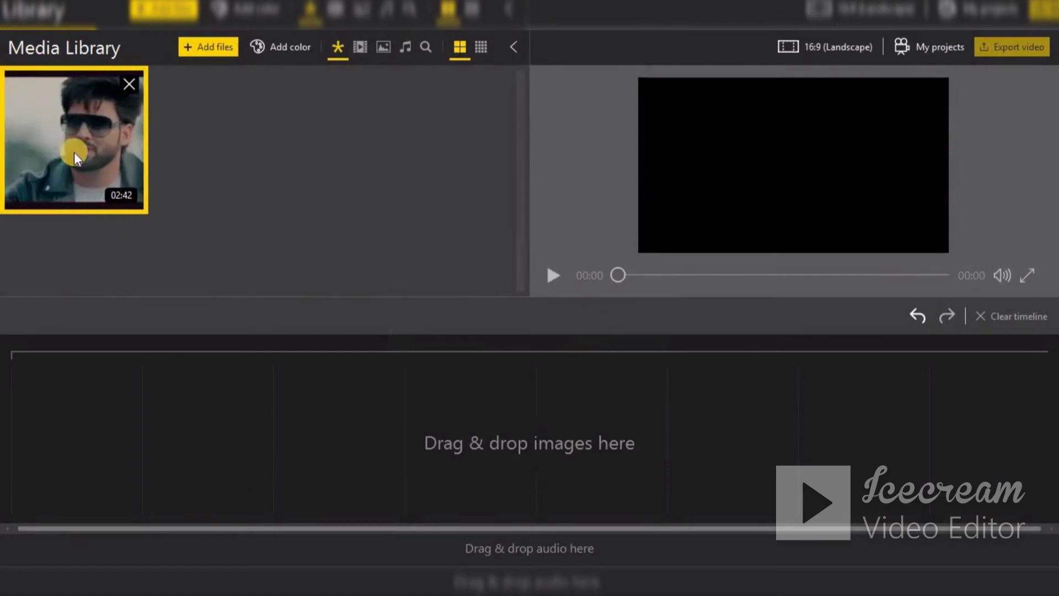
drag(68, 110, 75, 361)
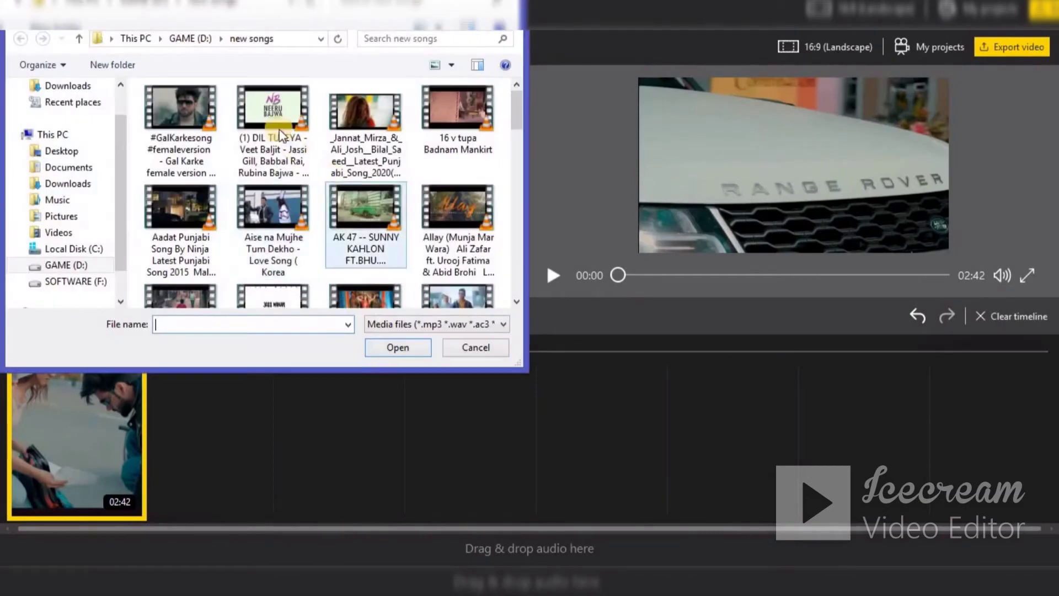
Import the "(1) DIL TUTEYA" video from the "new songs" folder and place it second on the timeline
click(273, 111)
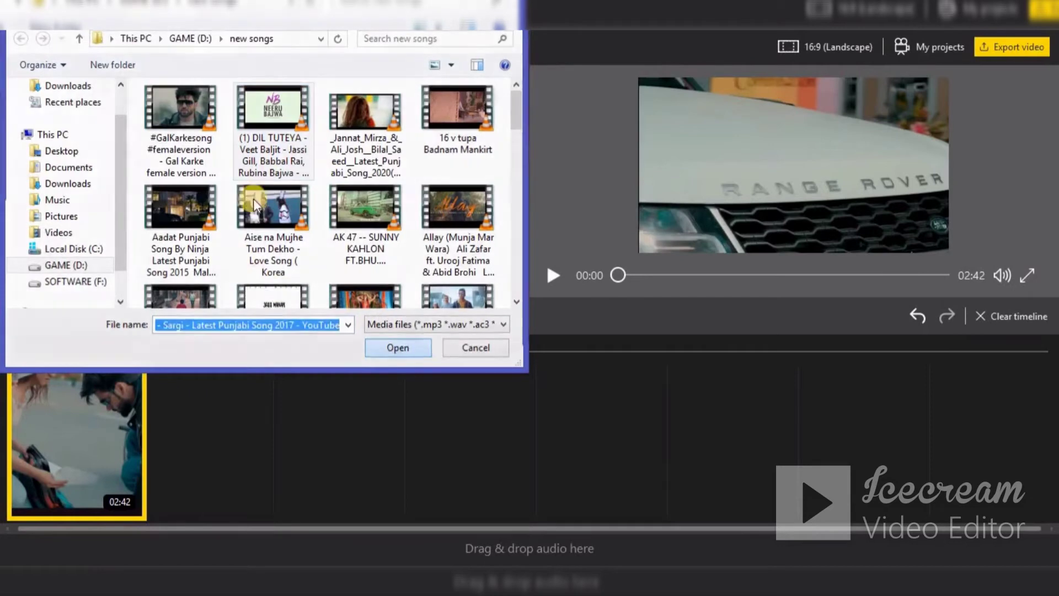
double_click(253, 199)
drag(236, 124, 201, 412)
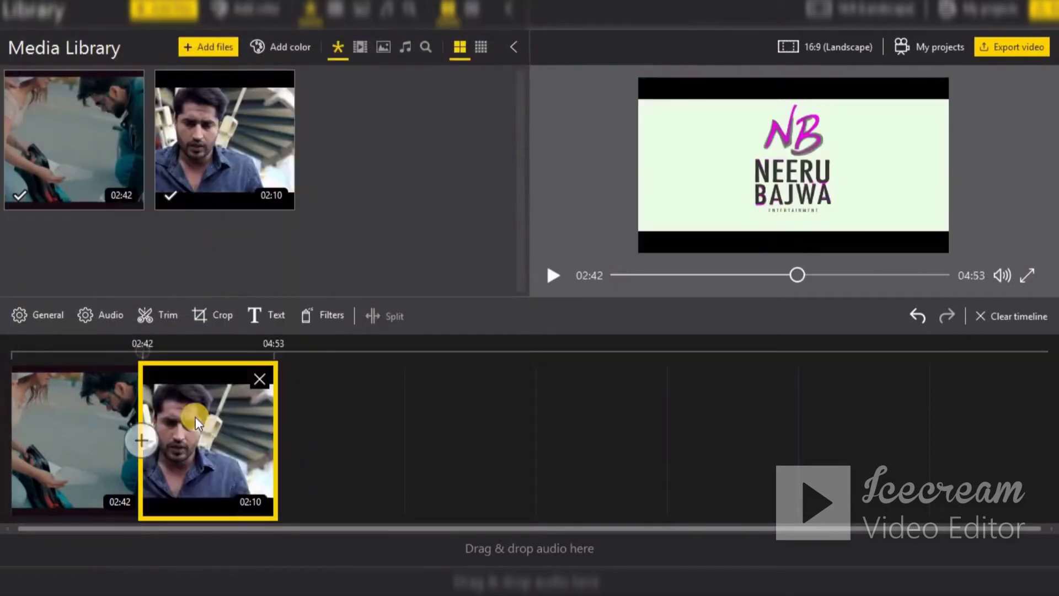
Import the "_Jannat_Mirza_&_Ali_Josh__Bilal_Saeed" song video from the "new songs" folder and add it as the third timeline clip
click(220, 48)
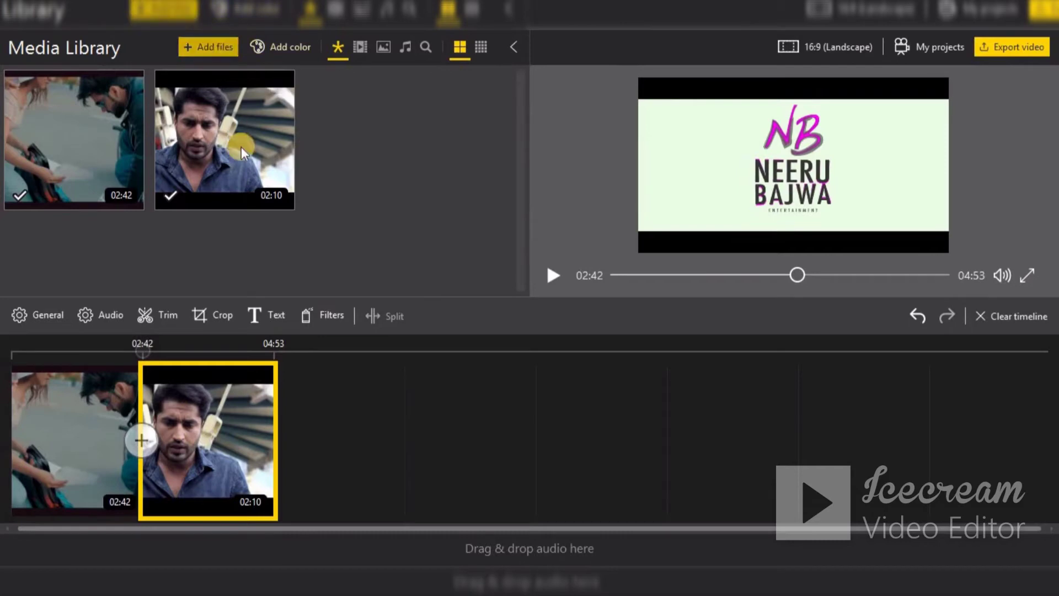
click(368, 143)
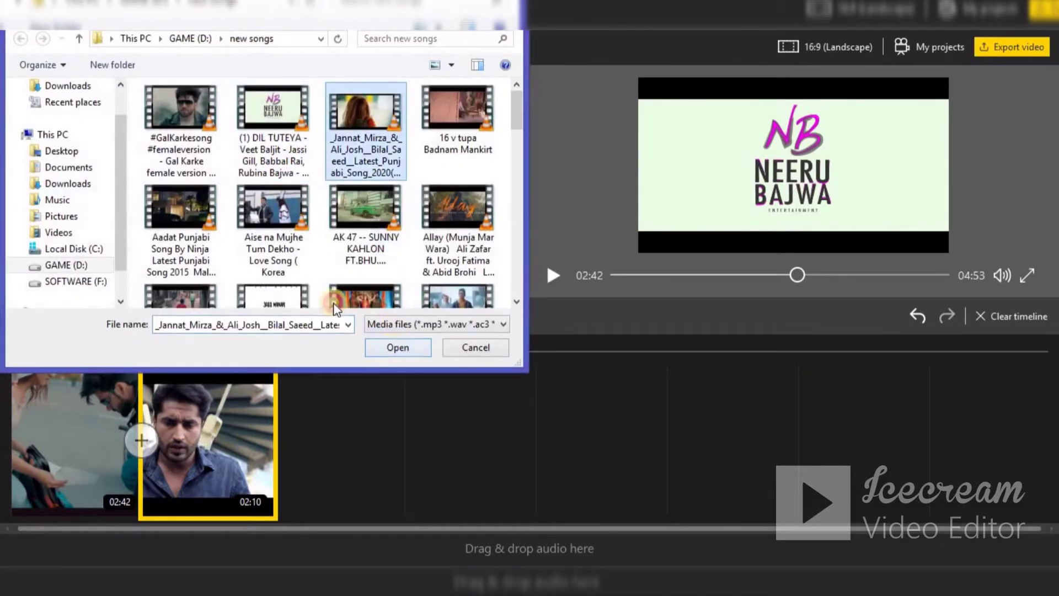
key(Return)
drag(375, 144, 353, 419)
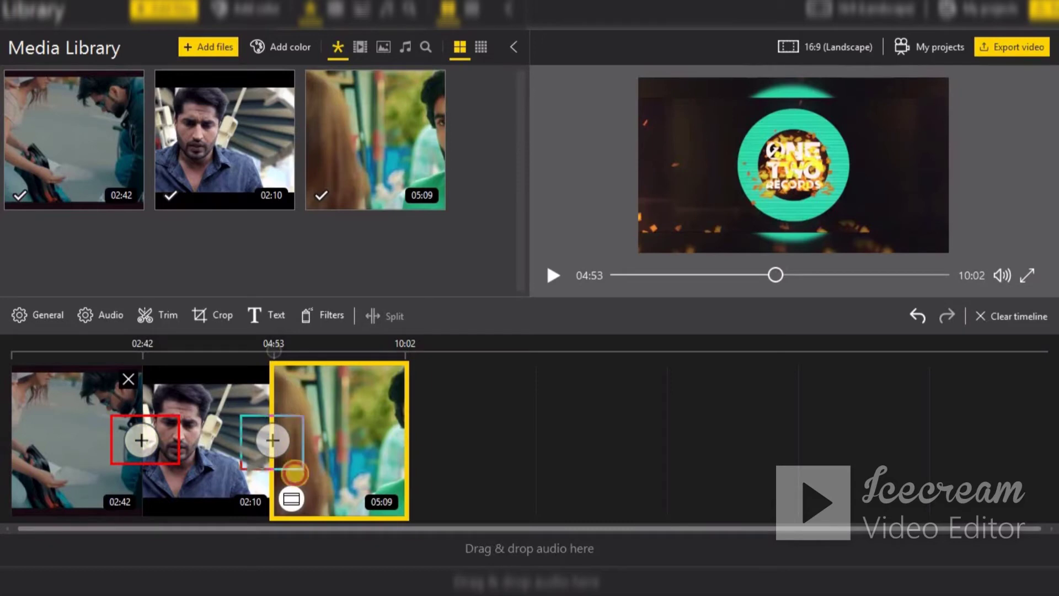
Apply the "Slide from right" transition between the #GalKarkesong and DIL TUTEYA clips on the timeline
click(141, 440)
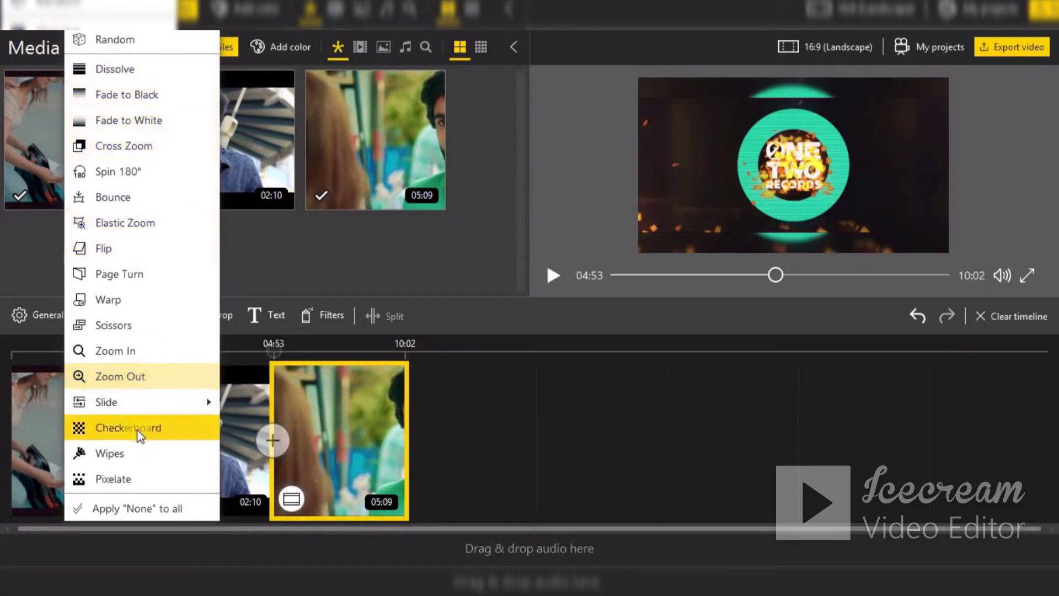
mouse_move(146, 410)
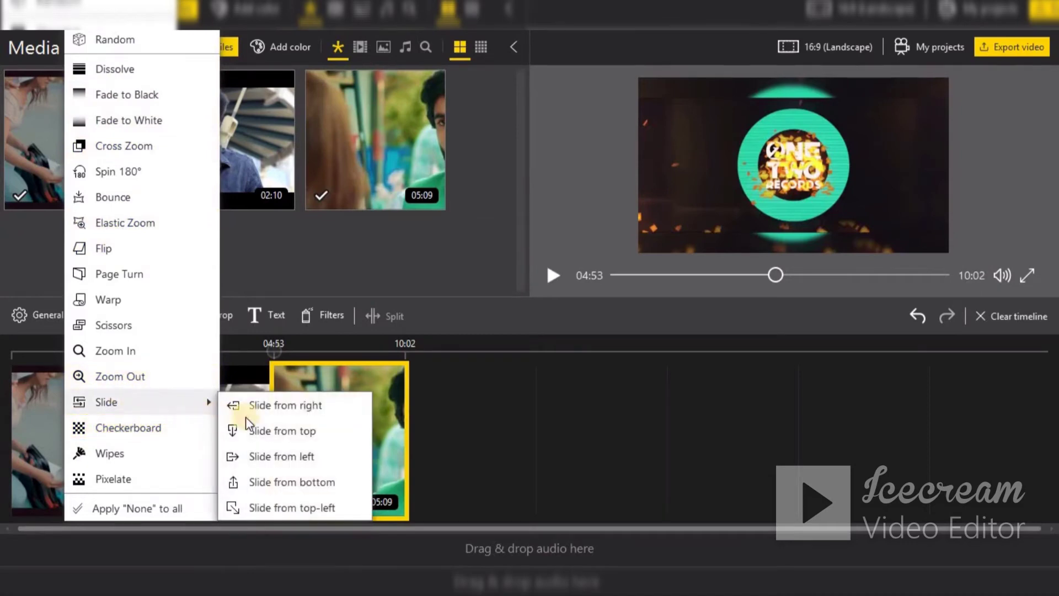
click(269, 411)
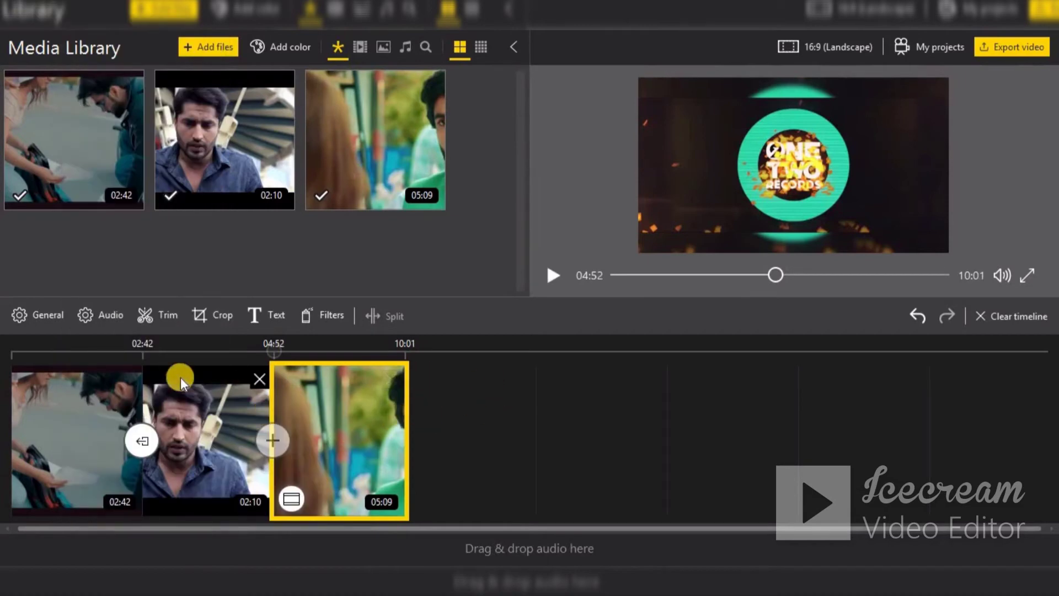
Remove the first clip from the timeline and add the same video again after the last clip
click(119, 378)
mouse_move(608, 276)
mouse_down()
mouse_move(824, 285)
mouse_move(615, 278)
mouse_up()
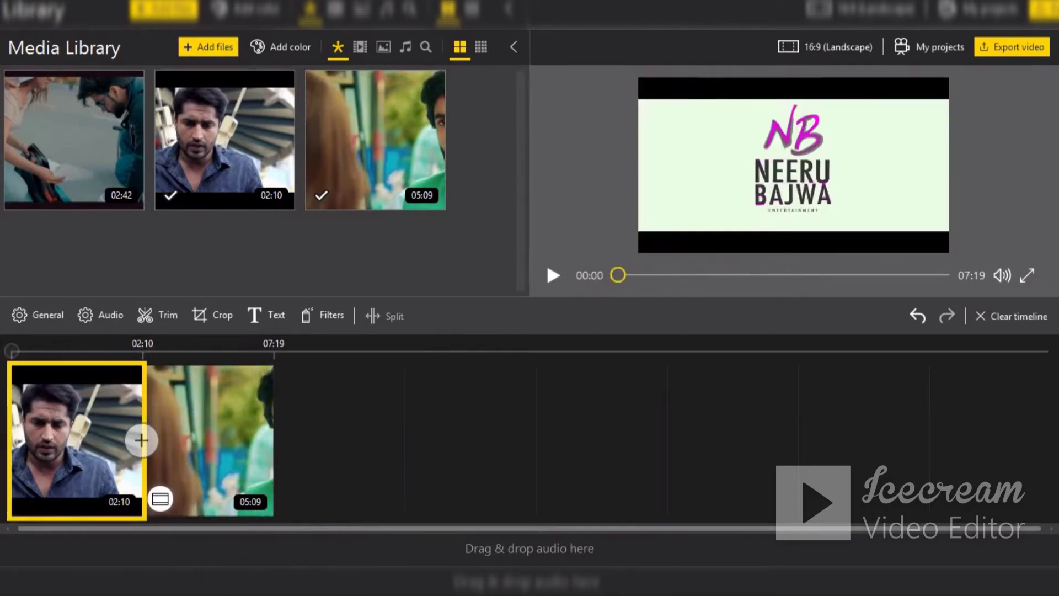
drag(77, 123, 317, 388)
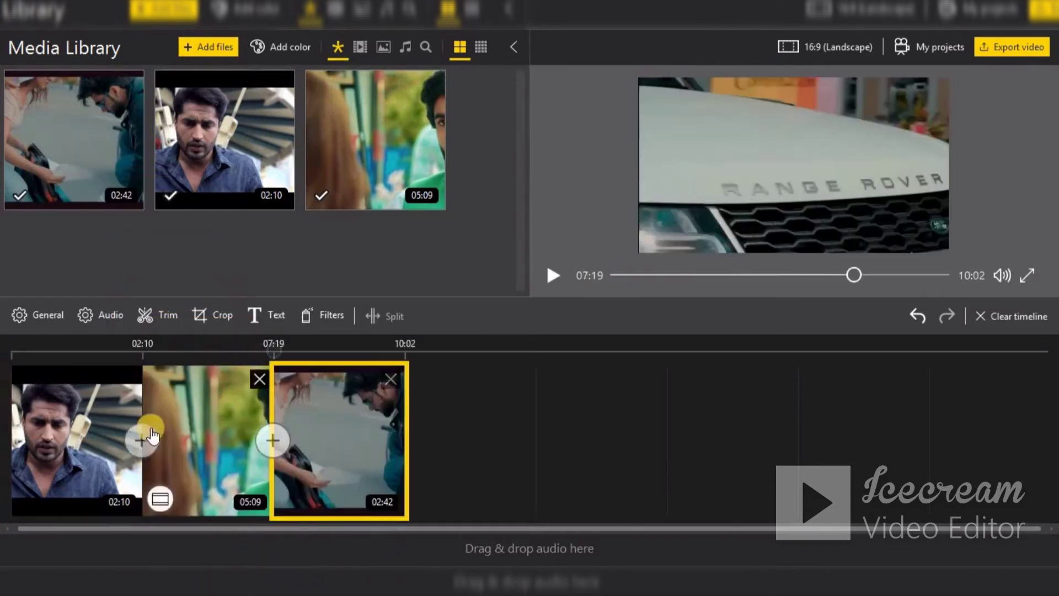
Apply the "Slide from right" transition between the reordered timeline's first two clips and select the first clip
click(142, 441)
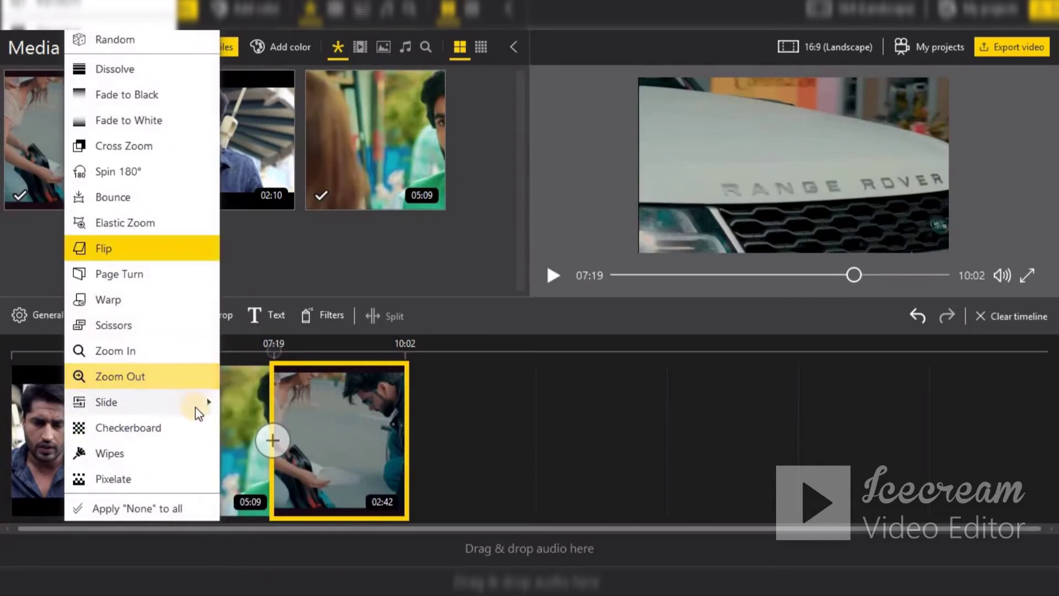
mouse_move(196, 402)
click(254, 408)
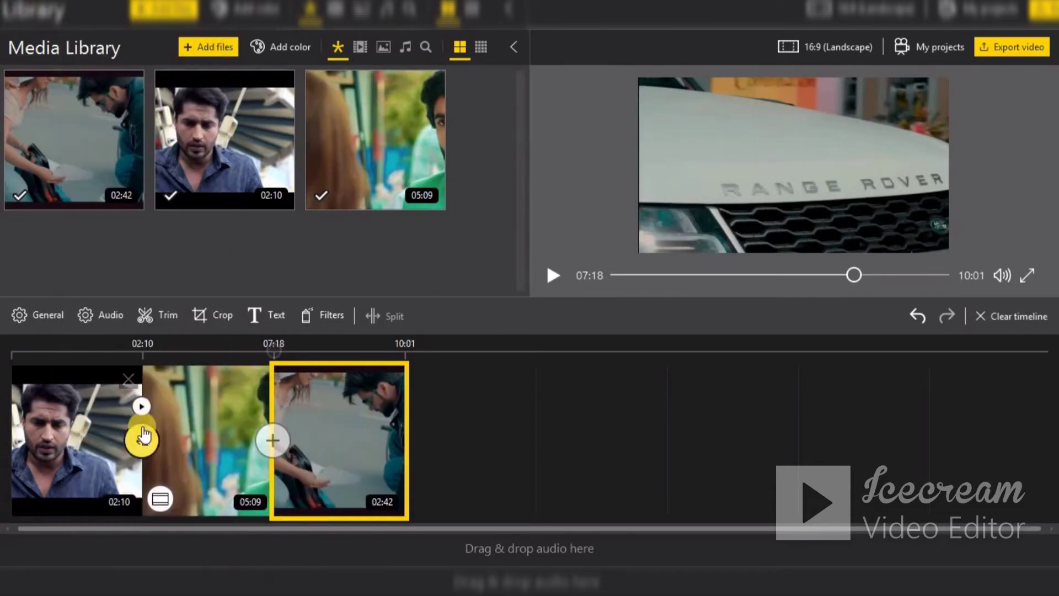
click(108, 438)
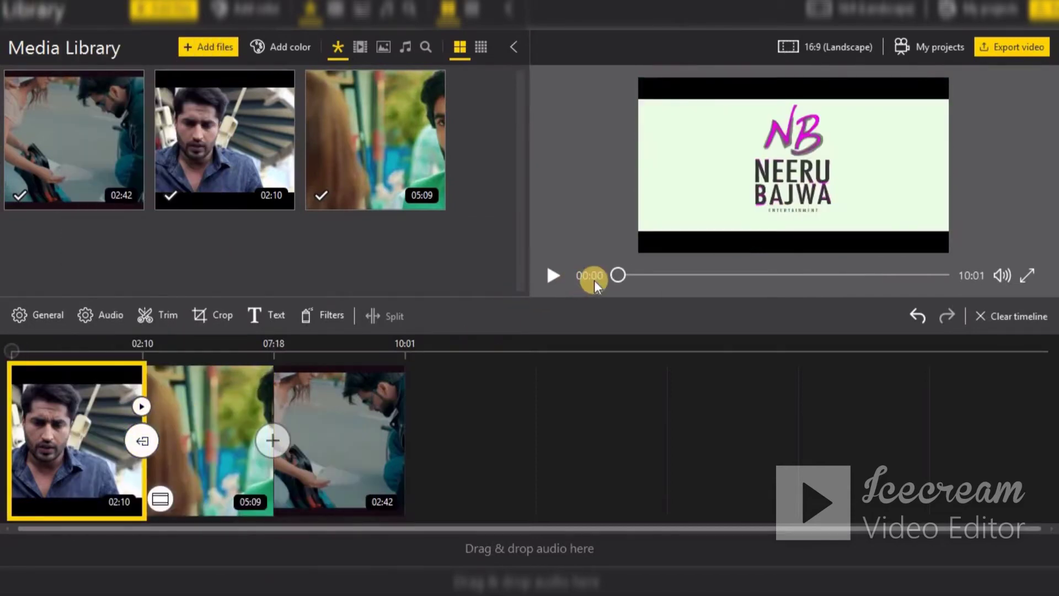
Preview the slide transition between the timeline's first and second clips
drag(637, 279, 679, 276)
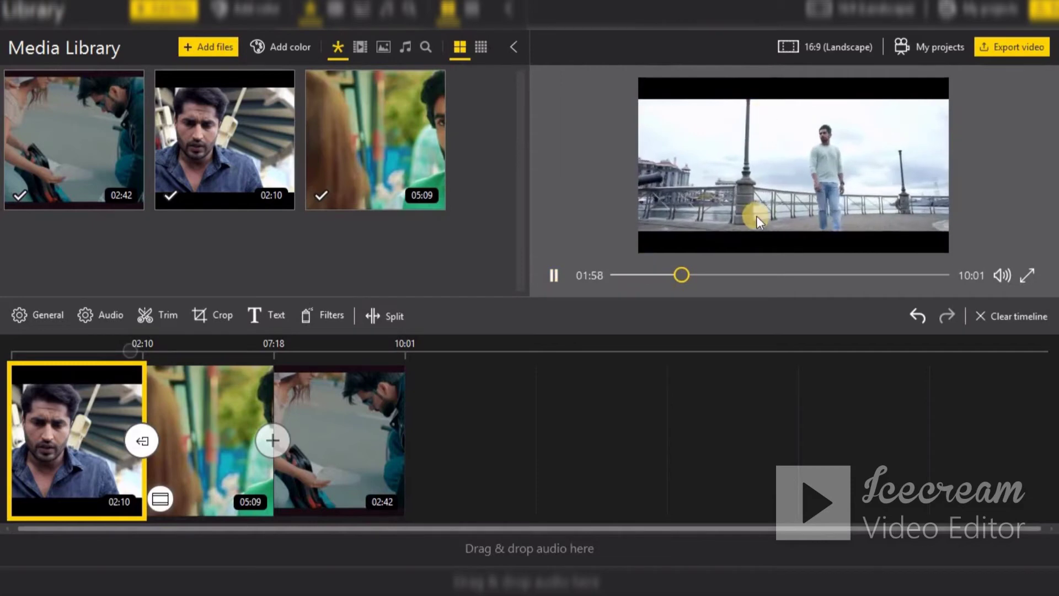
click(688, 275)
drag(687, 276, 685, 276)
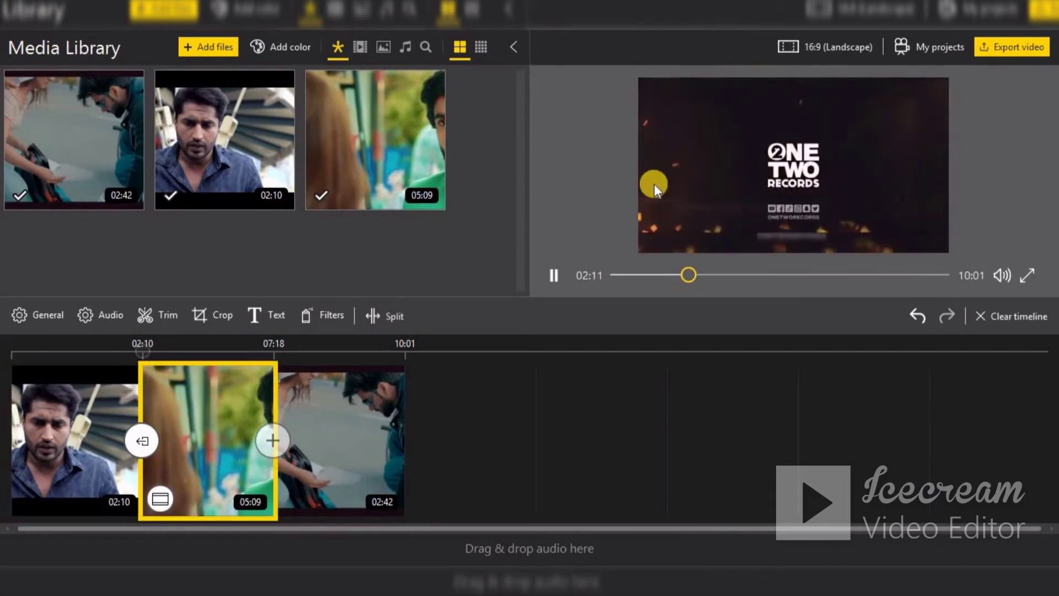
Apply the Checkerboard transition between the second and third timeline clips and preview it
click(269, 440)
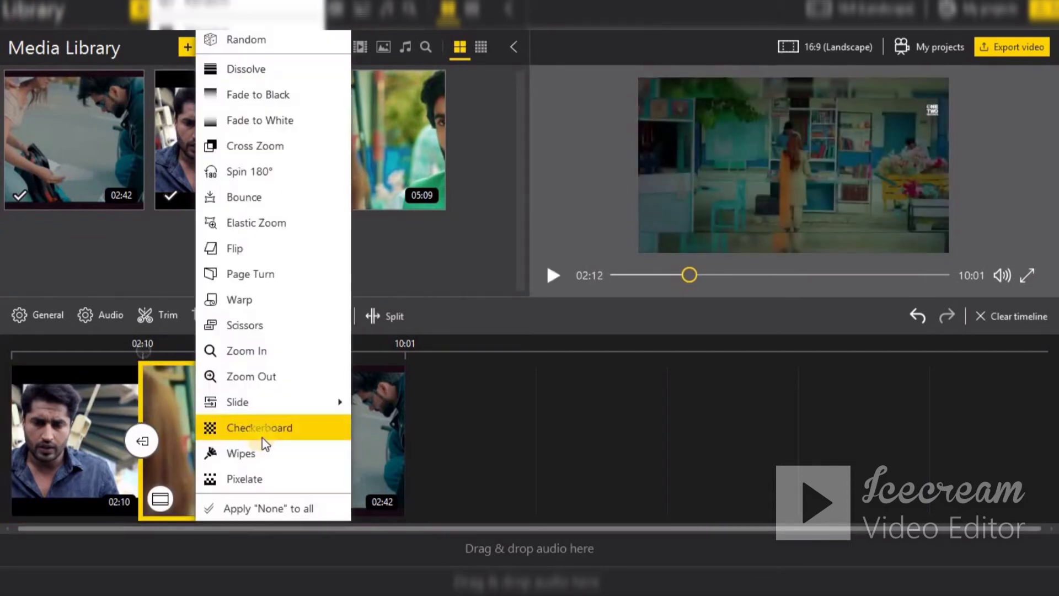
click(263, 432)
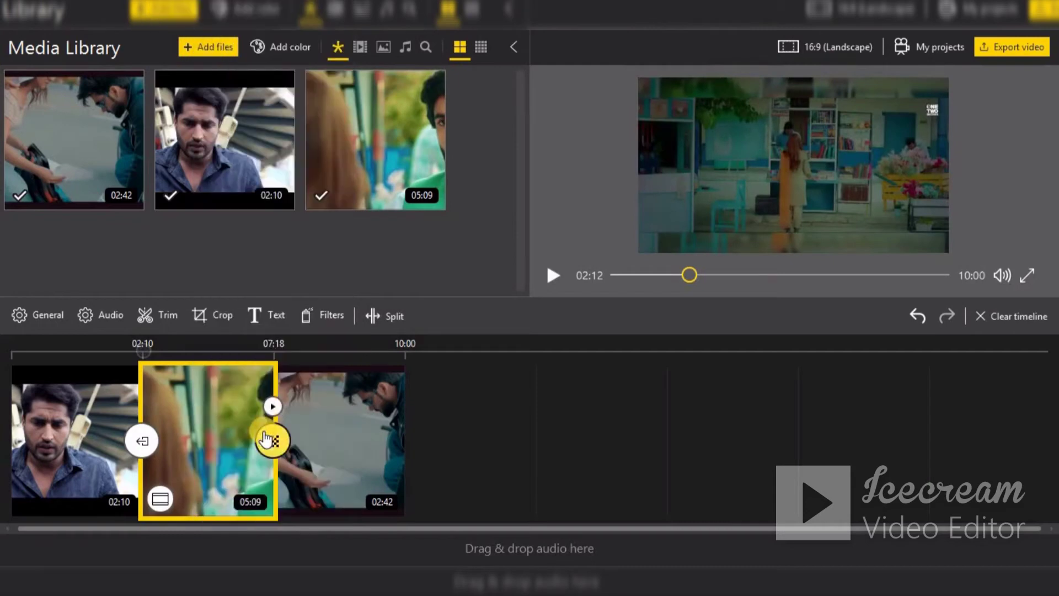
drag(693, 272, 846, 253)
click(550, 274)
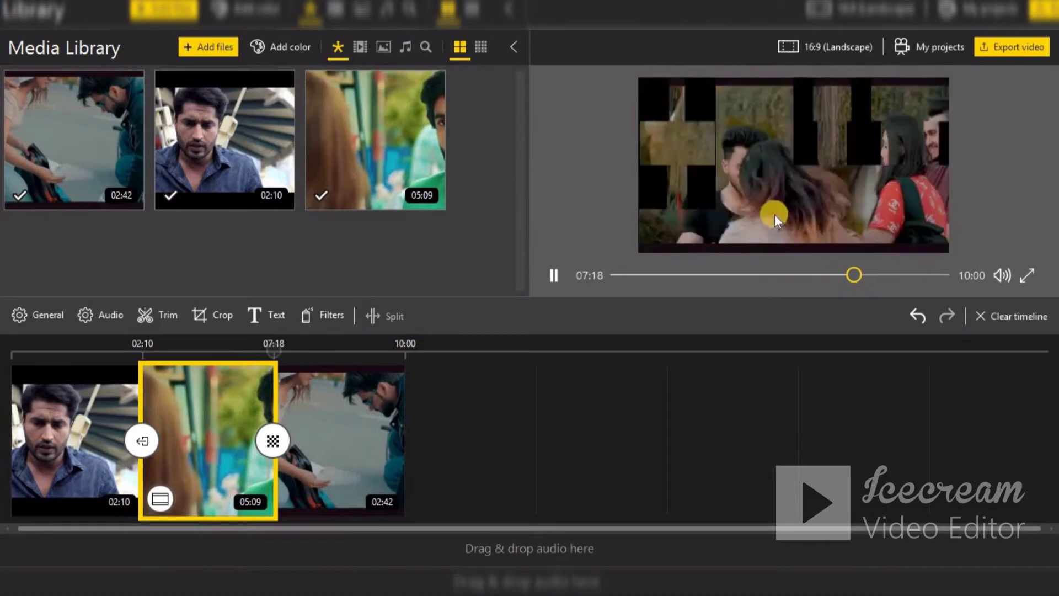
drag(854, 274, 558, 274)
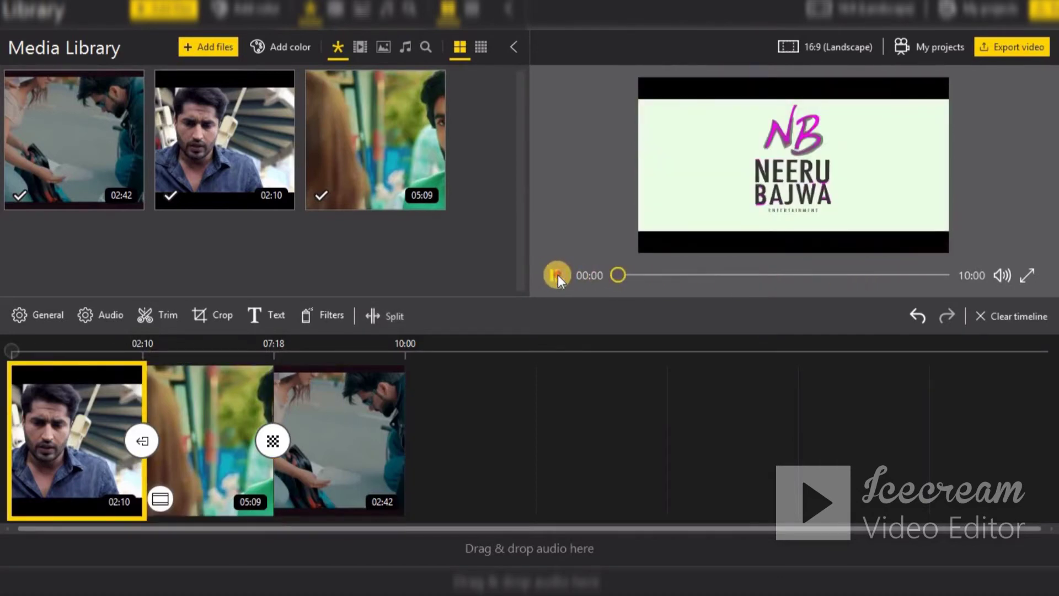
Set the first clip's brightness to -5, contrast to -46 and saturation to -95 in its general scene settings
click(28, 316)
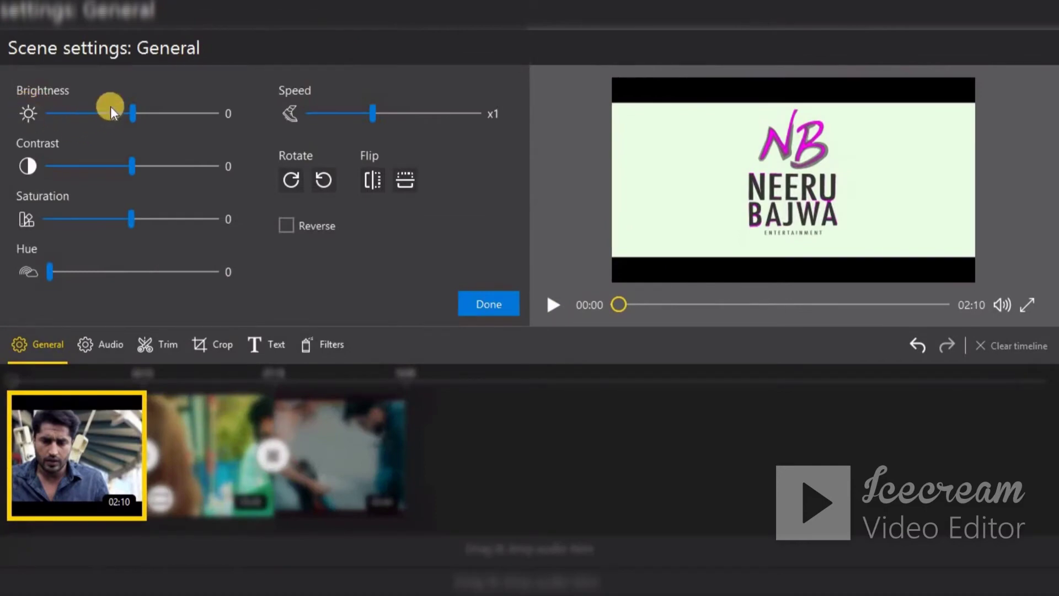
drag(174, 123, 129, 118)
drag(157, 169, 95, 182)
drag(138, 220, 196, 218)
click(49, 227)
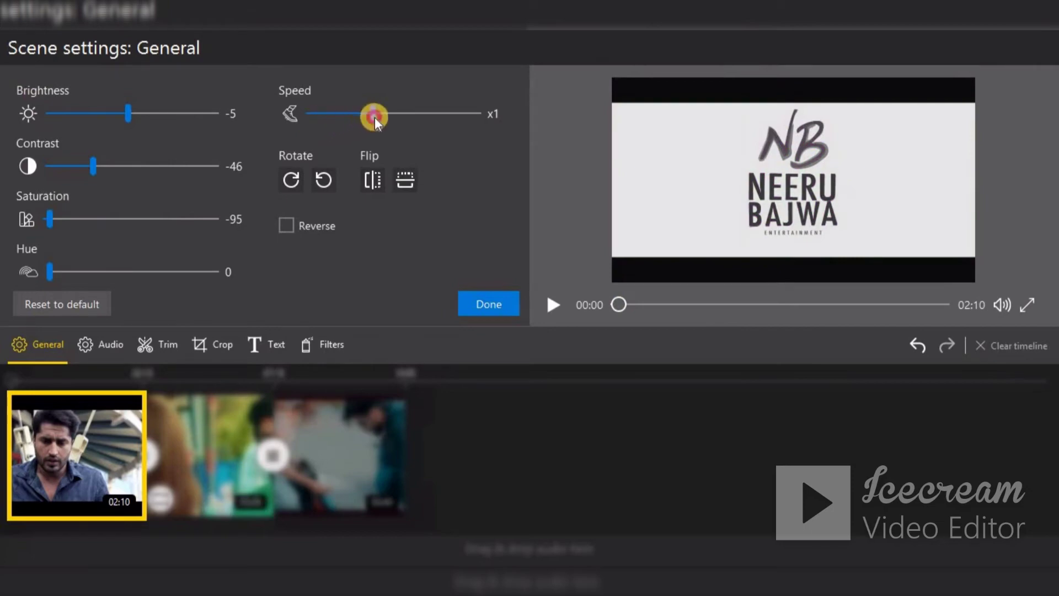
Set the first clip's speed to x2 and try rotating it clockwise and back counterclockwise
drag(373, 117, 308, 130)
click(438, 125)
click(297, 180)
click(324, 180)
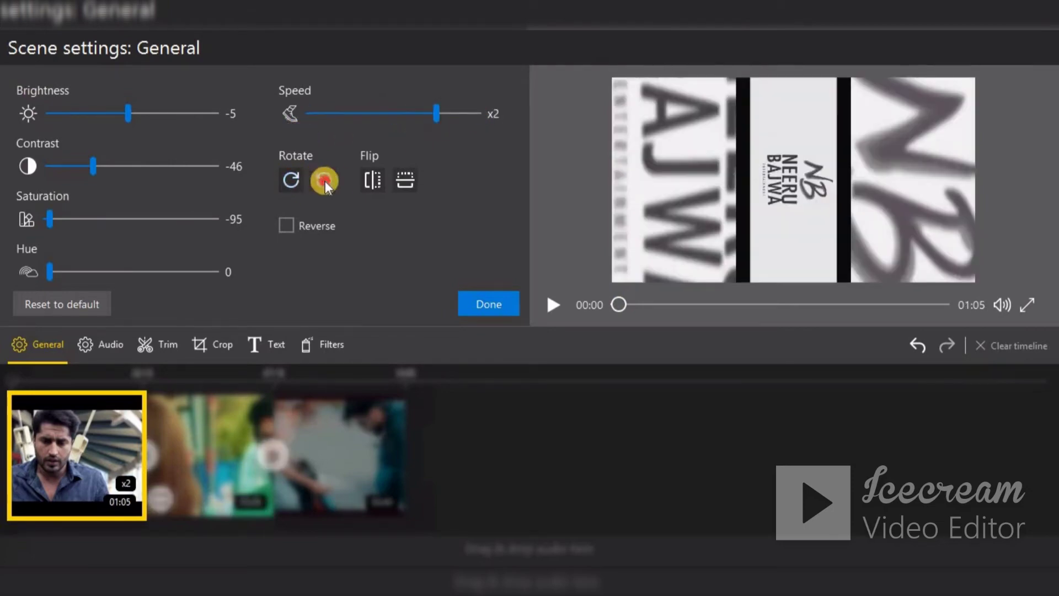
Flip the first clip horizontally and vertically and enable reverse playback
click(359, 179)
click(405, 180)
click(286, 225)
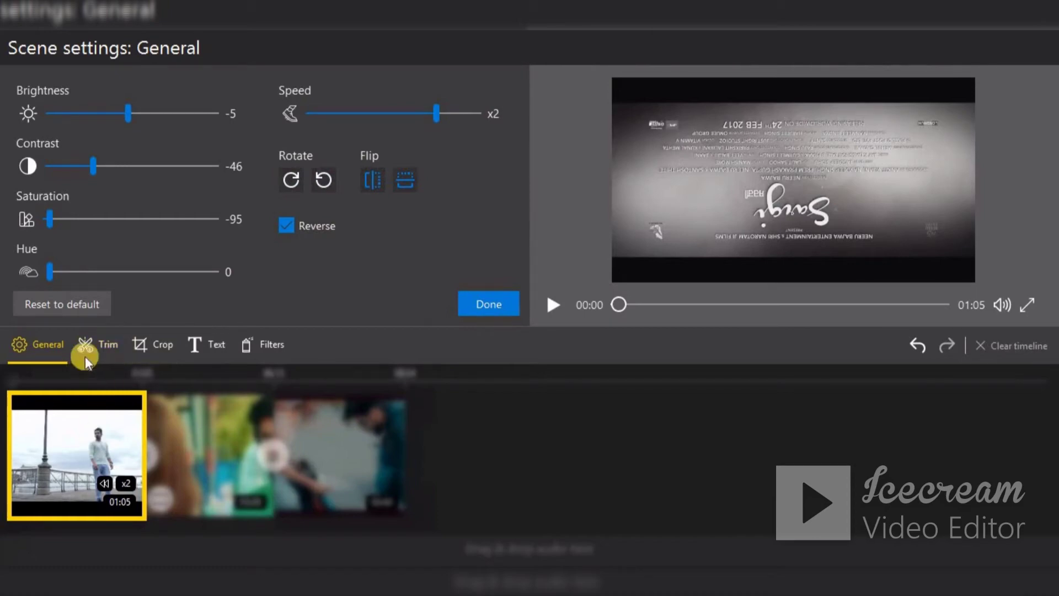
Trim the first clip to the range from 00:12 to 00:39 and apply the trim
click(101, 348)
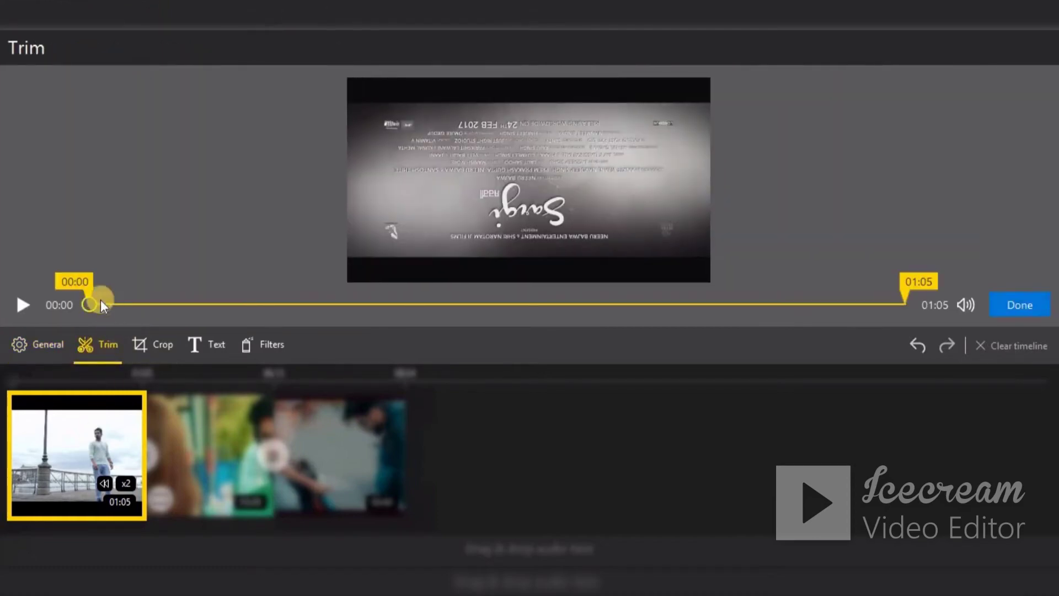
drag(66, 282, 76, 281)
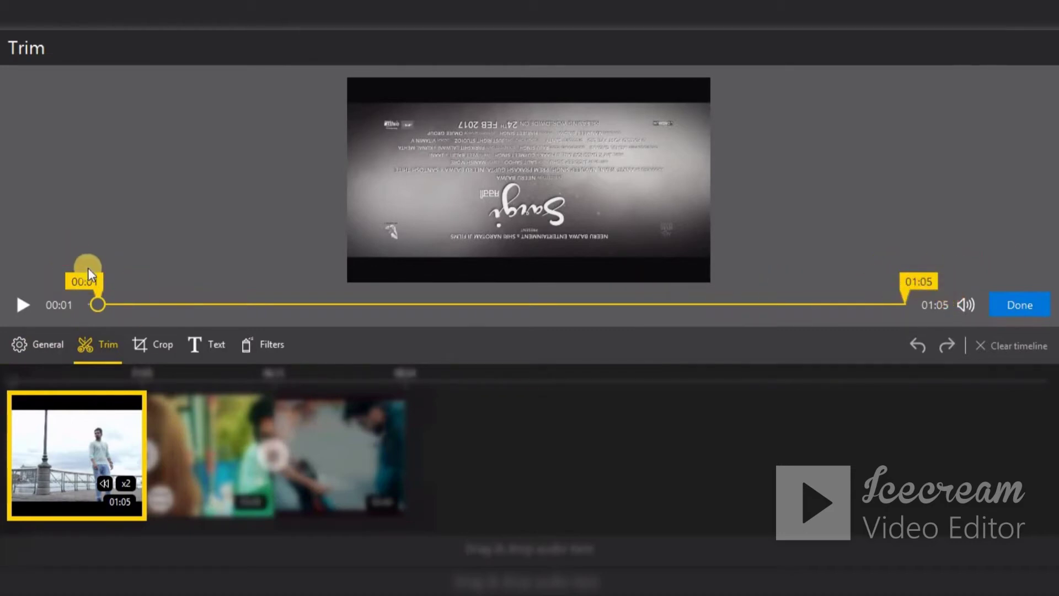
drag(71, 280, 256, 287)
drag(919, 278, 583, 305)
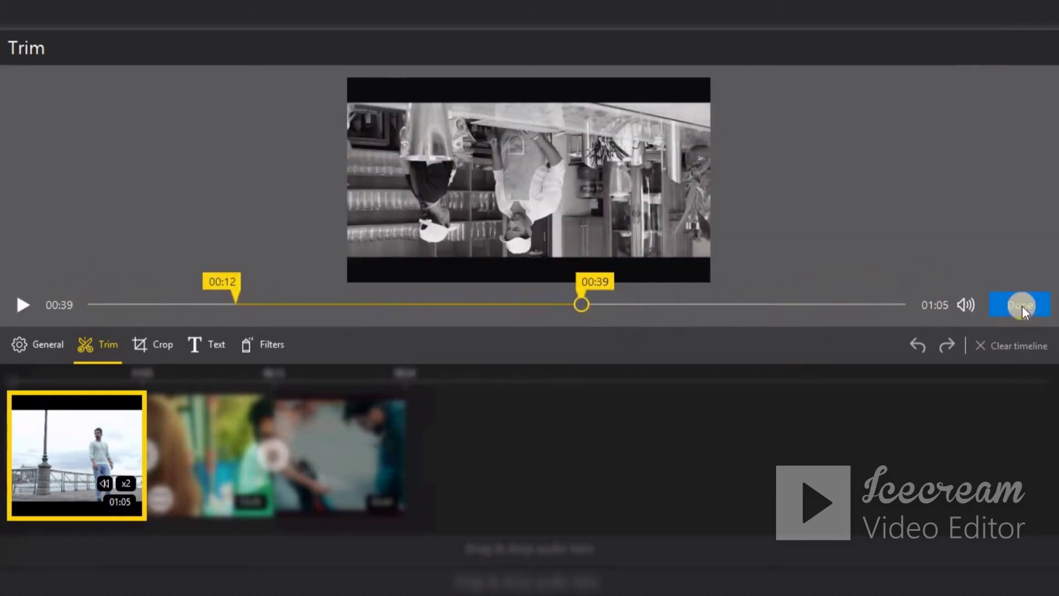
click(1003, 303)
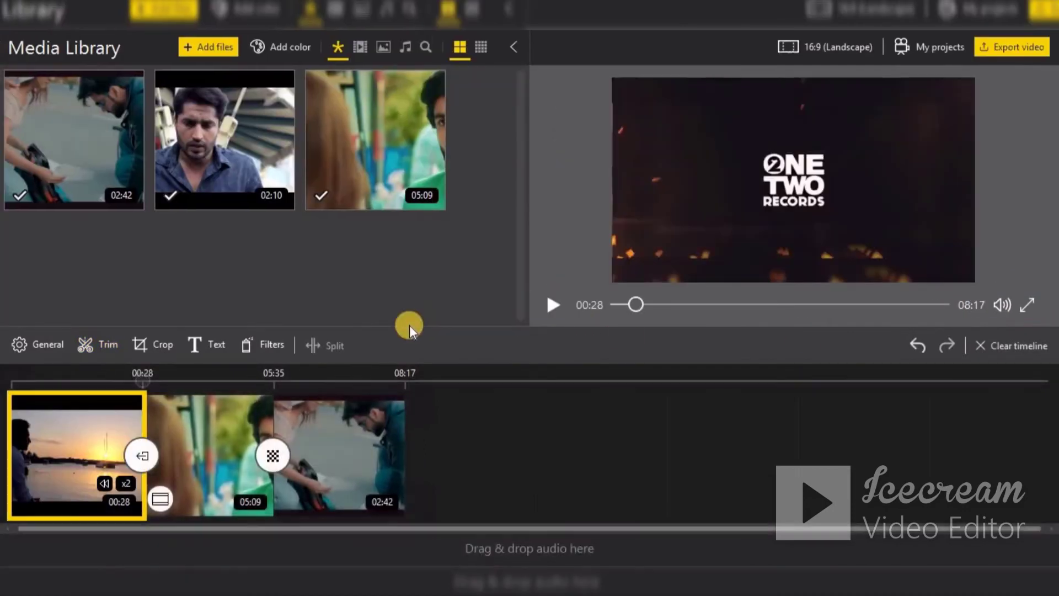
Try the Crop size mode on the first clip, and switch back to Scale to fit with Blurred background enabled
click(156, 345)
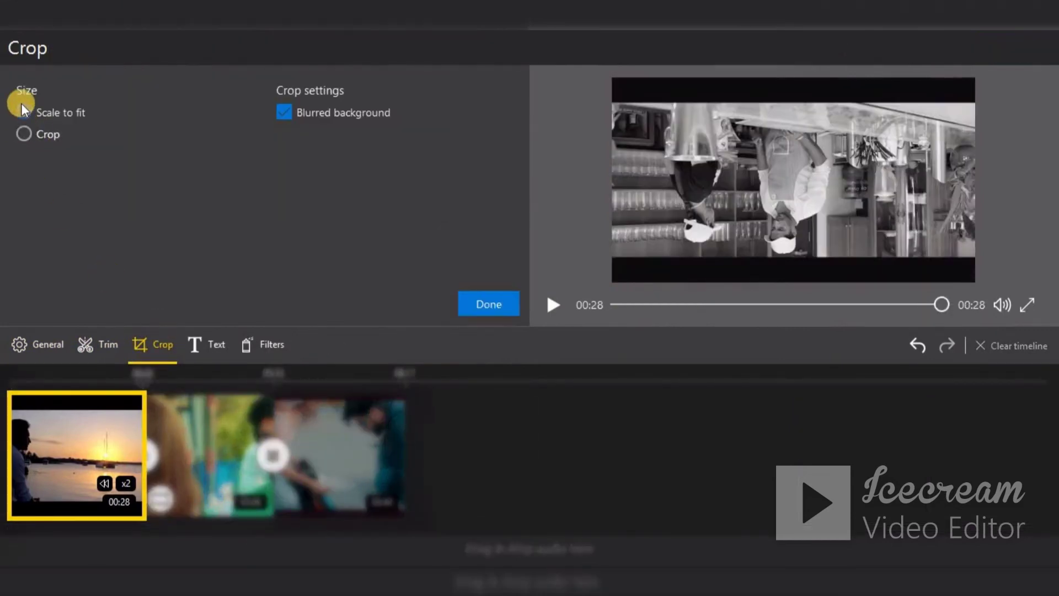
click(21, 134)
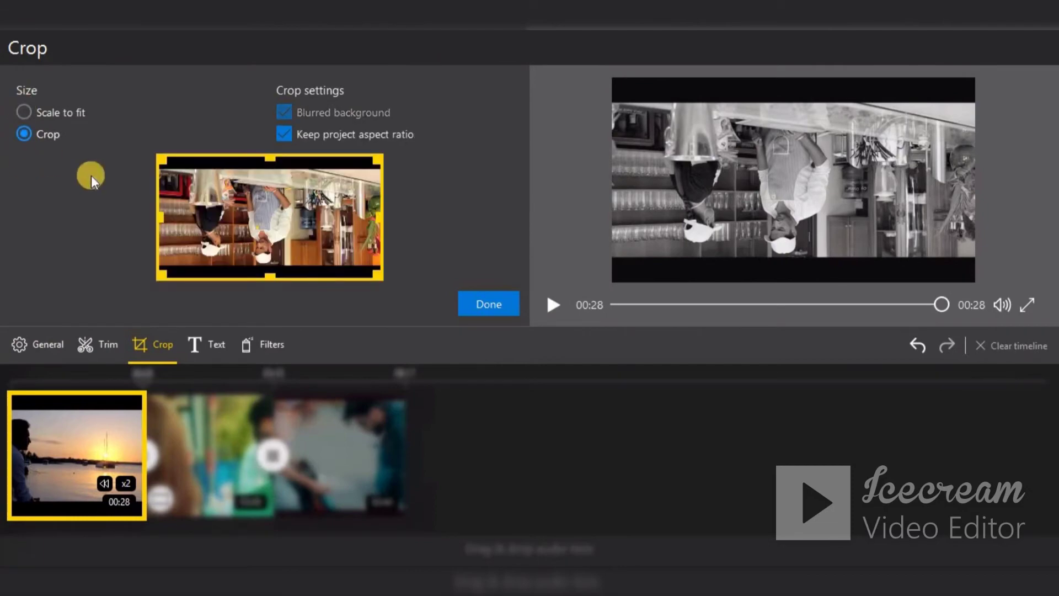
drag(380, 157, 357, 154)
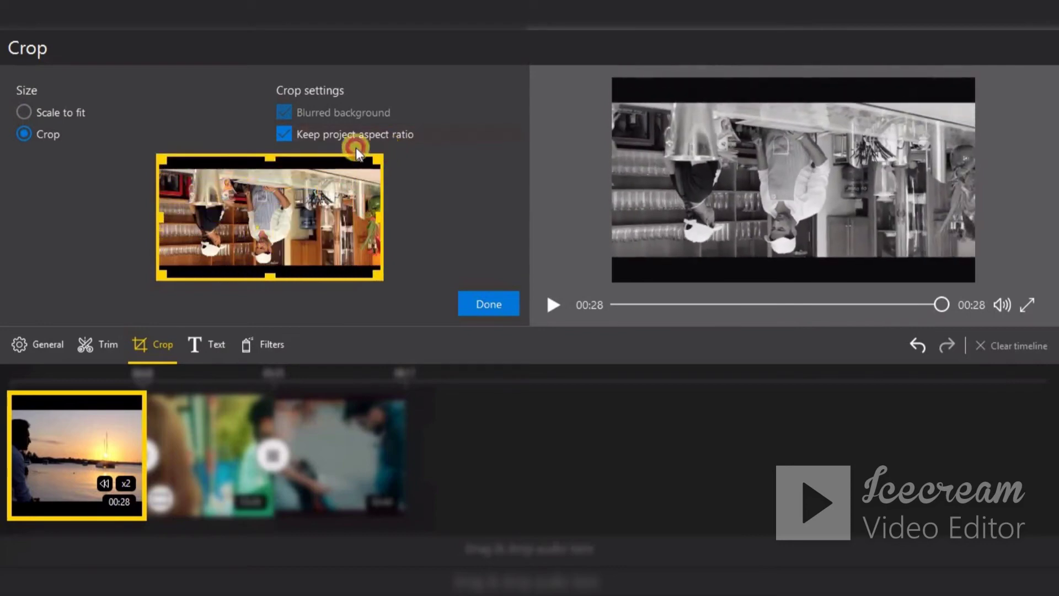
click(22, 112)
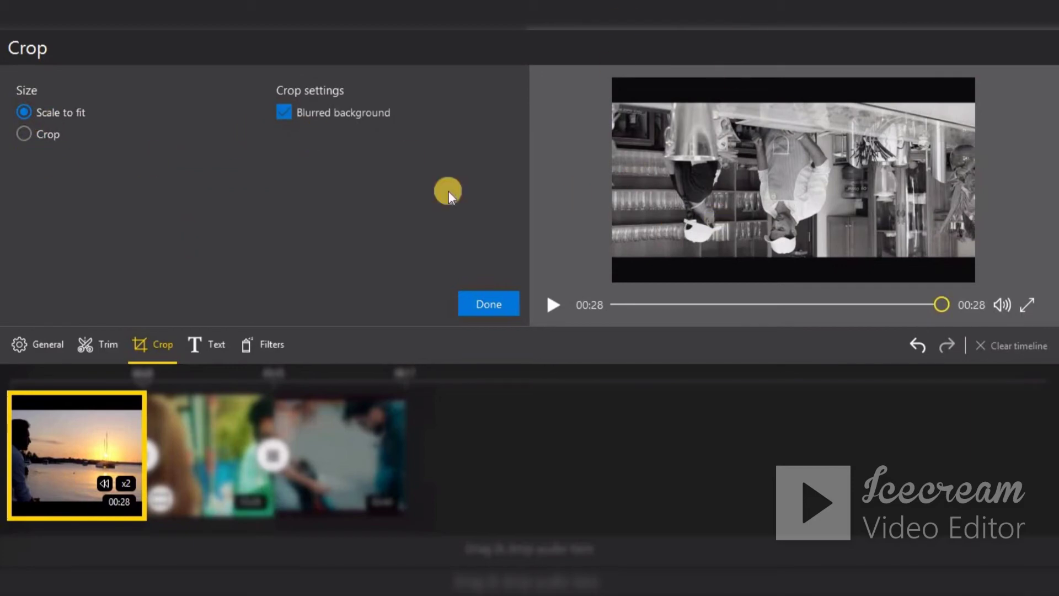
click(281, 114)
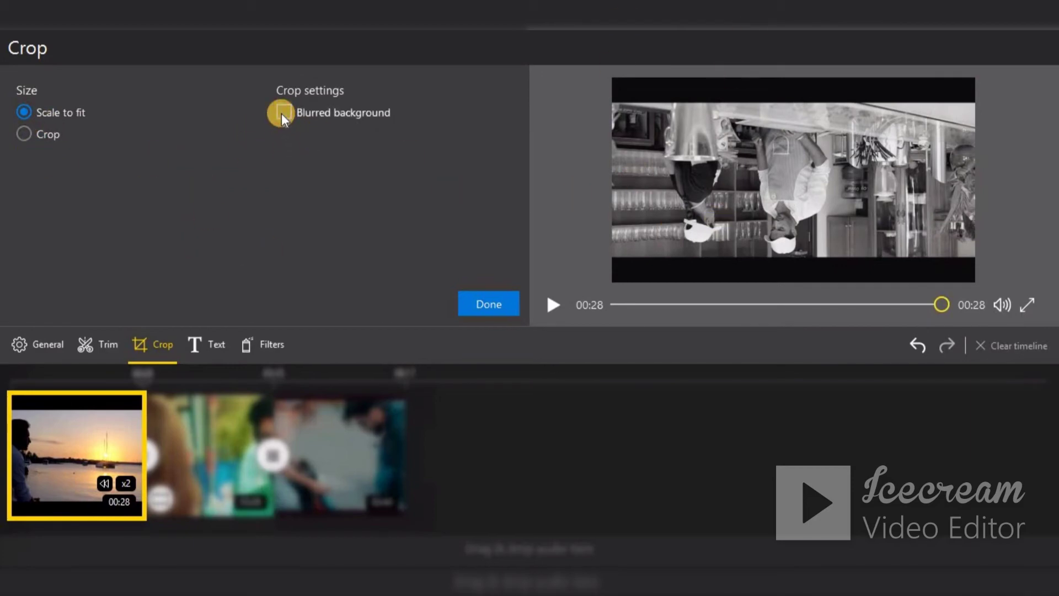
click(284, 113)
click(283, 114)
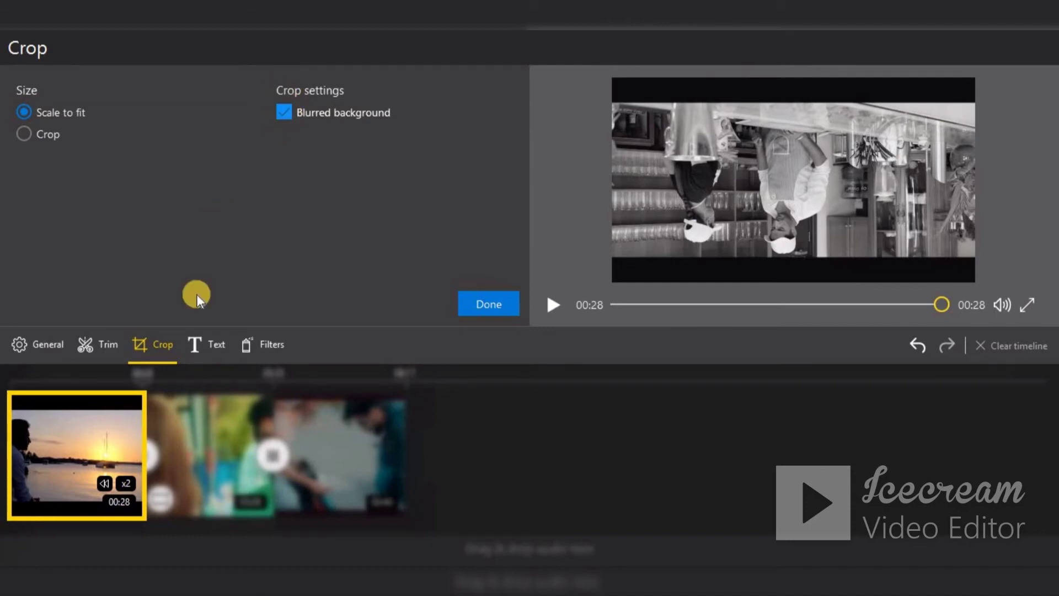
Add a text overlay containing a first name to the first clip and position it in the frame's upper-right corner
click(205, 346)
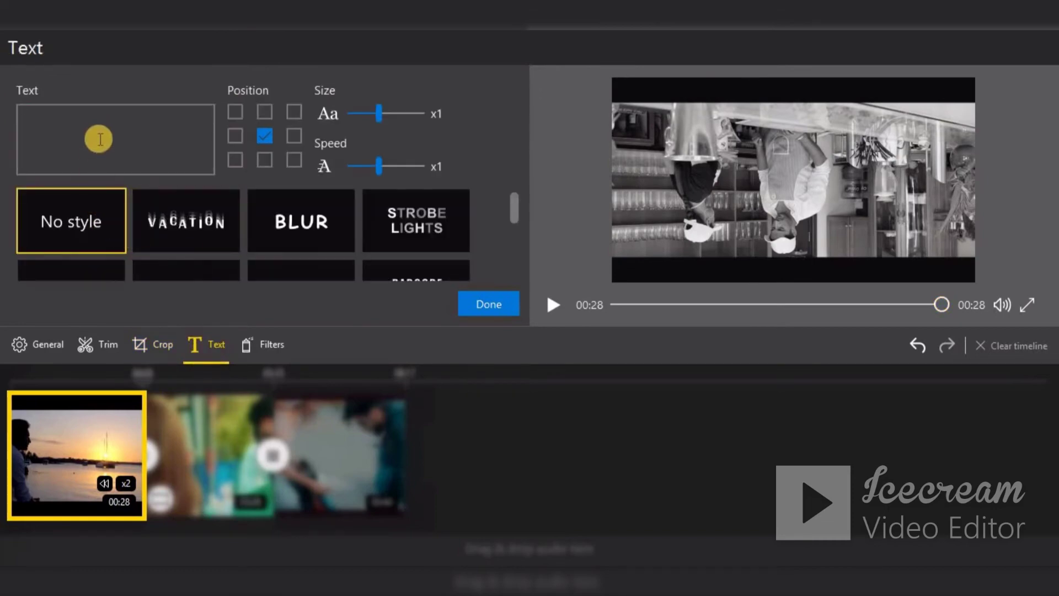
text(ahmad)
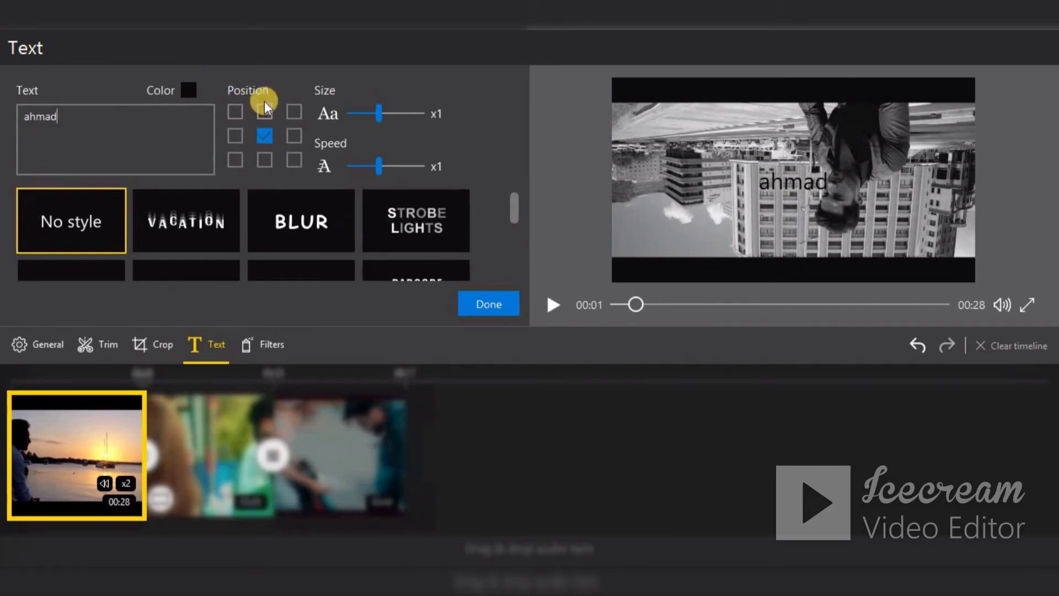
drag(208, 84, 310, 180)
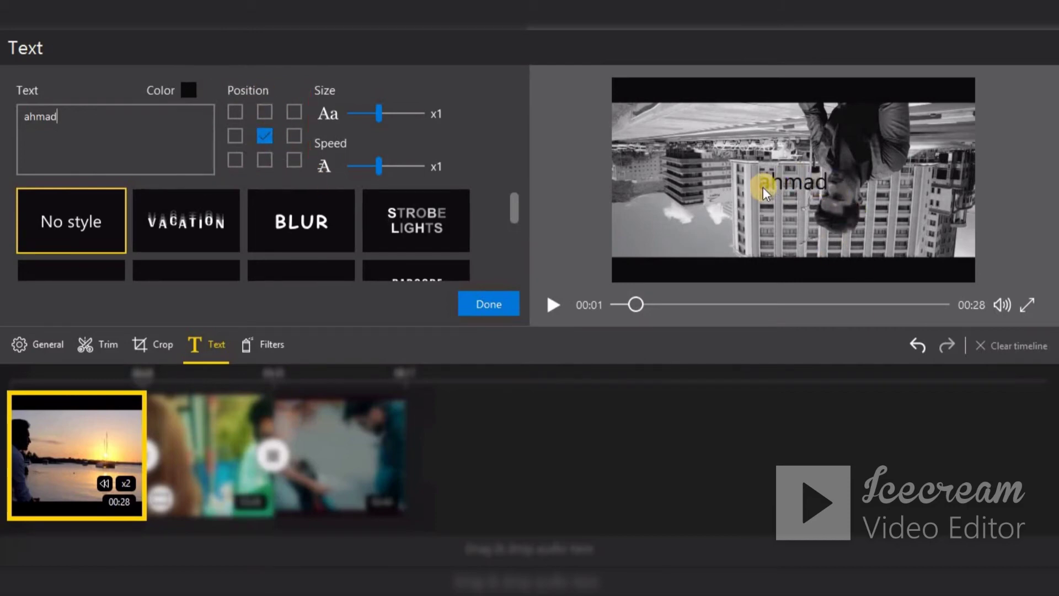
drag(747, 168, 841, 200)
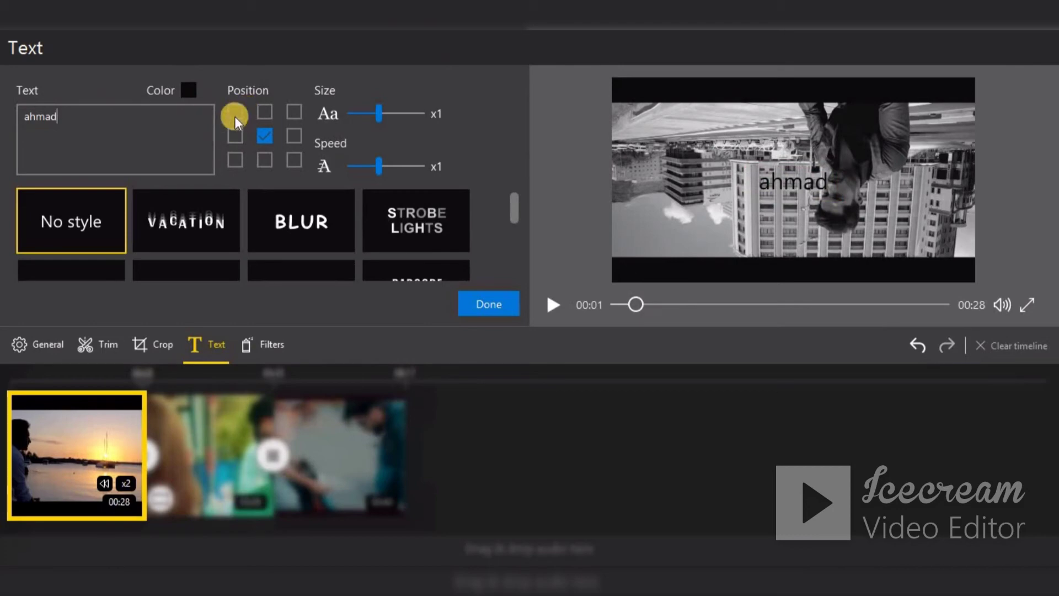
click(234, 112)
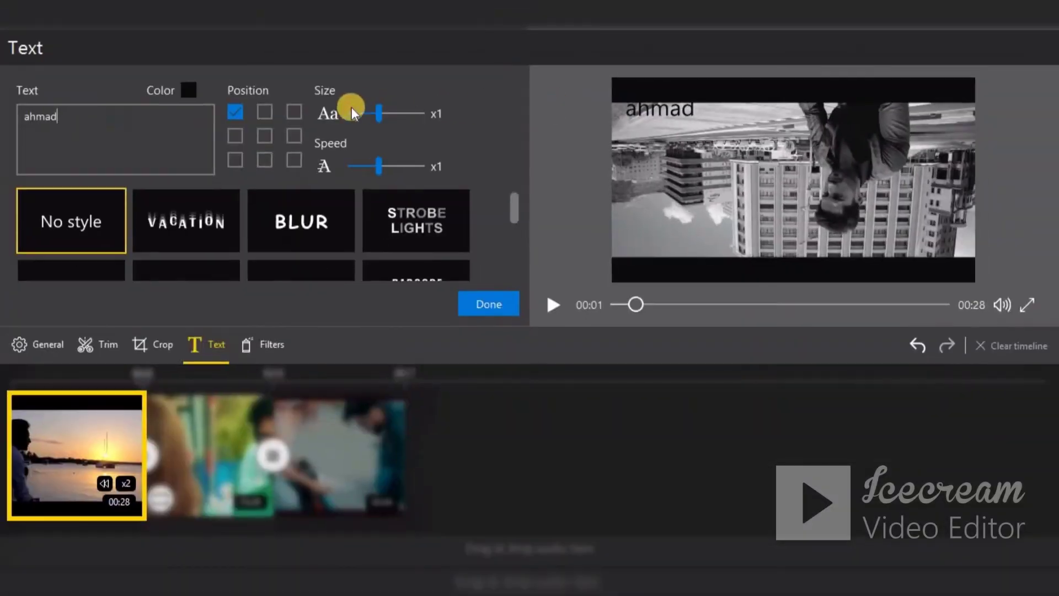
click(295, 112)
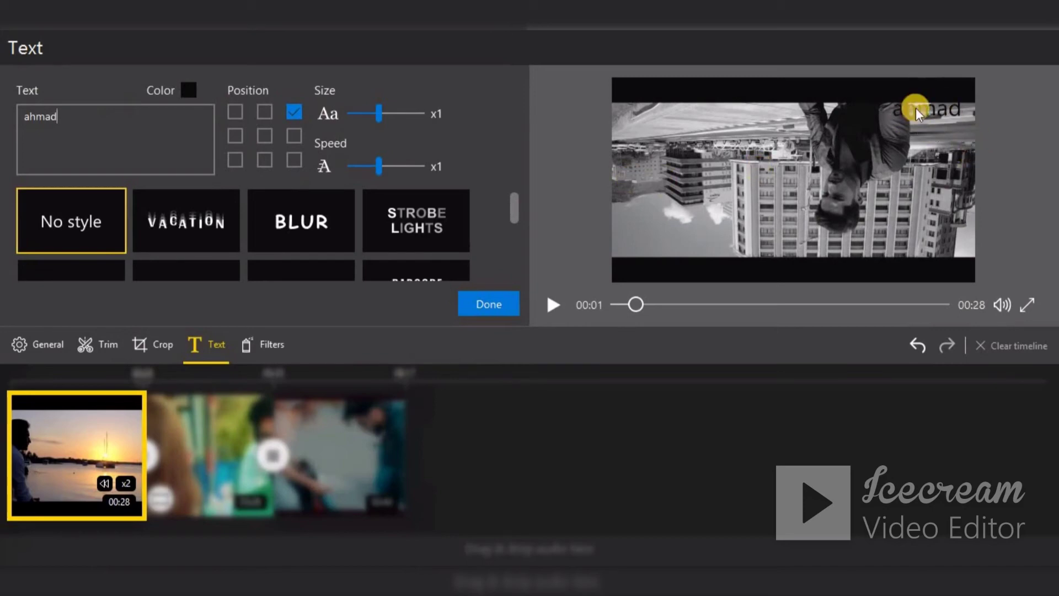
drag(895, 83, 983, 142)
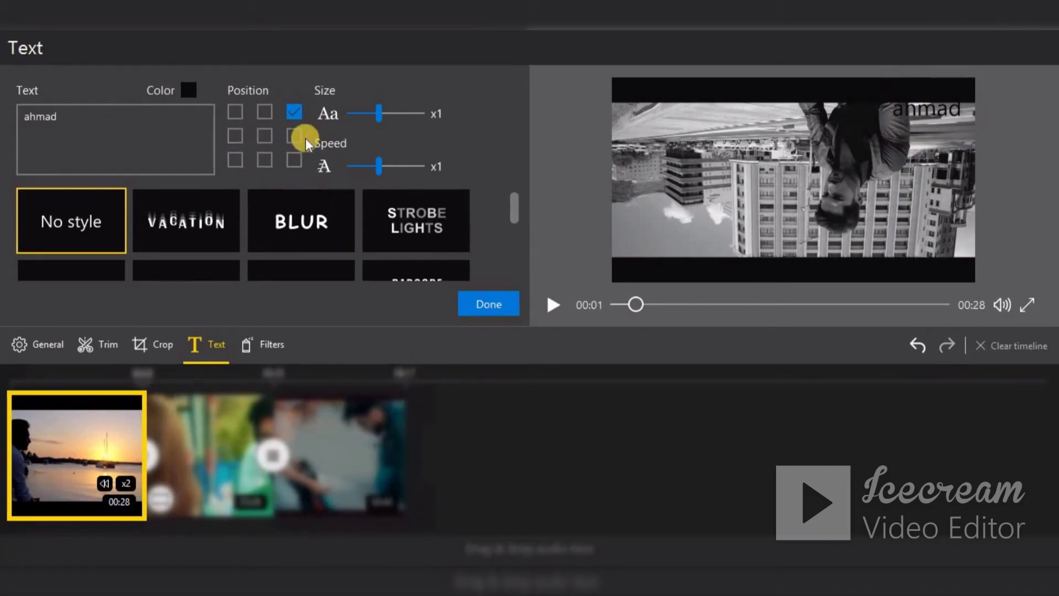
Set the overlay text's size to x1.25, keeping its animation speed at x1
drag(378, 112, 448, 114)
mouse_move(376, 114)
mouse_down()
mouse_move(415, 113)
mouse_move(386, 117)
mouse_up()
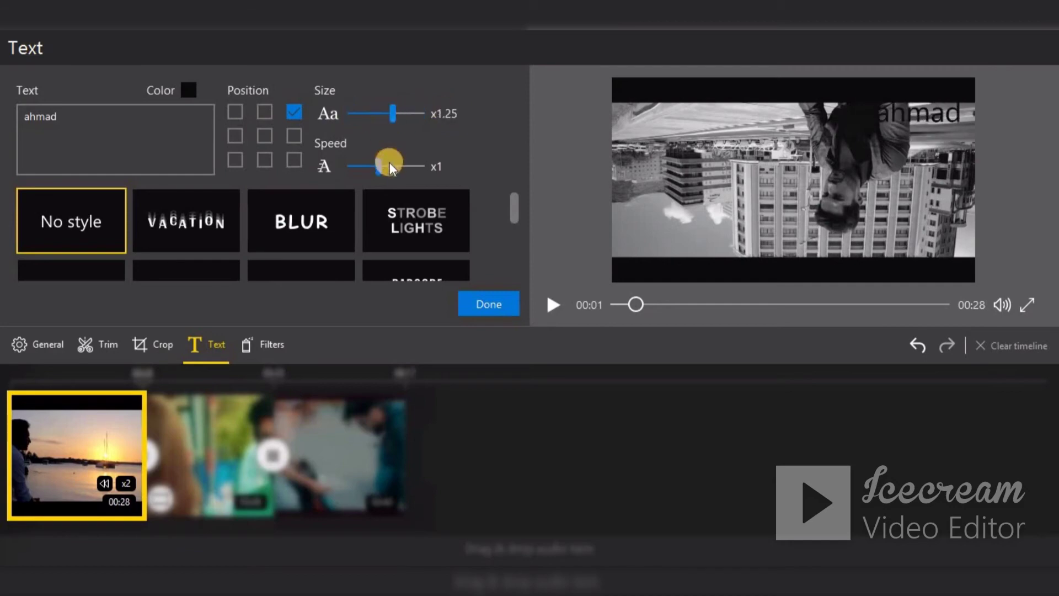
mouse_move(380, 167)
mouse_down()
mouse_move(416, 163)
mouse_move(360, 164)
mouse_move(407, 163)
mouse_move(381, 174)
mouse_up()
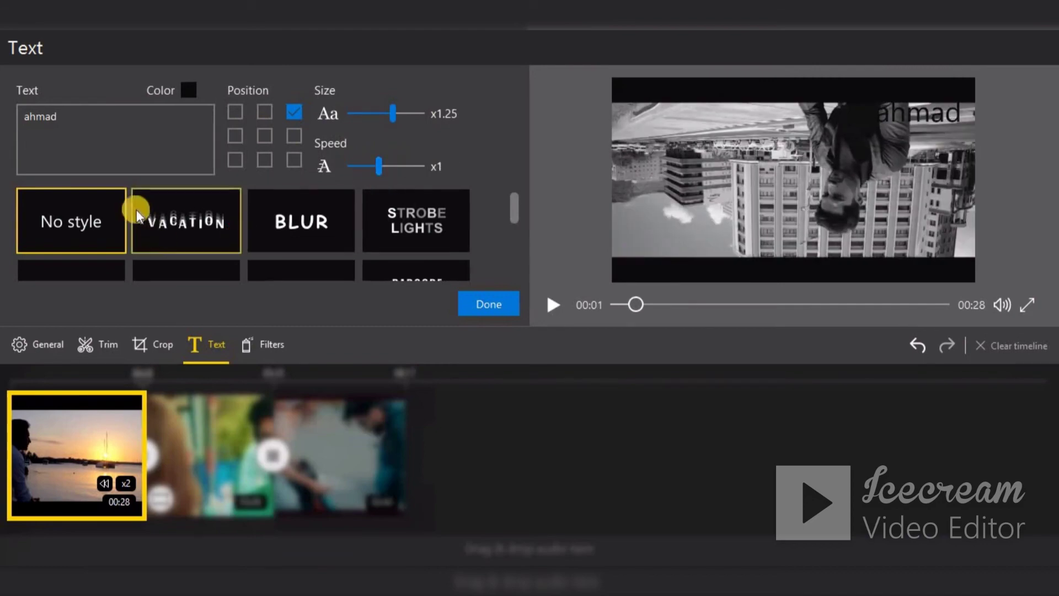
Try several animated text styles on the overlay, including Vacation and Blur, and return it to No style
scroll(184, 246, down, 2)
scroll(188, 229, up, 2)
click(188, 226)
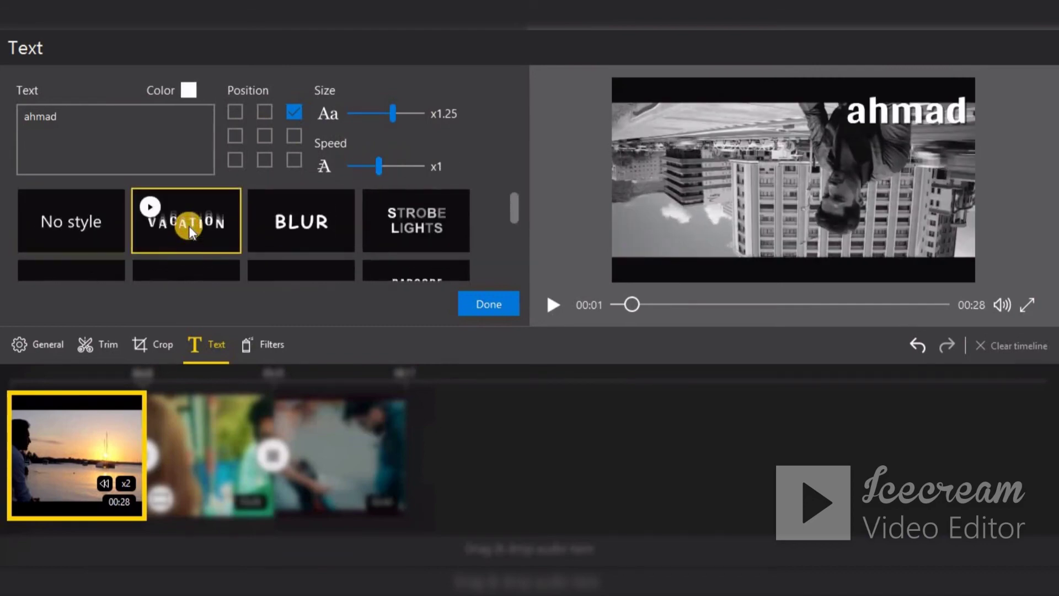
click(285, 232)
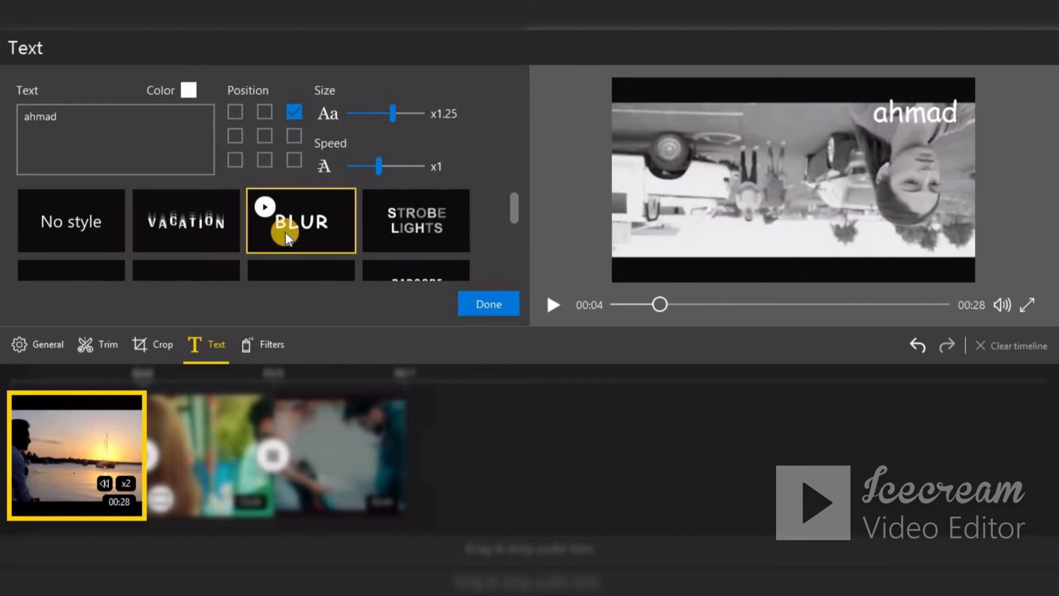
click(385, 243)
scroll(232, 229, down, 3)
click(186, 253)
scroll(209, 230, up, 2)
click(204, 245)
scroll(182, 246, up, 3)
click(90, 218)
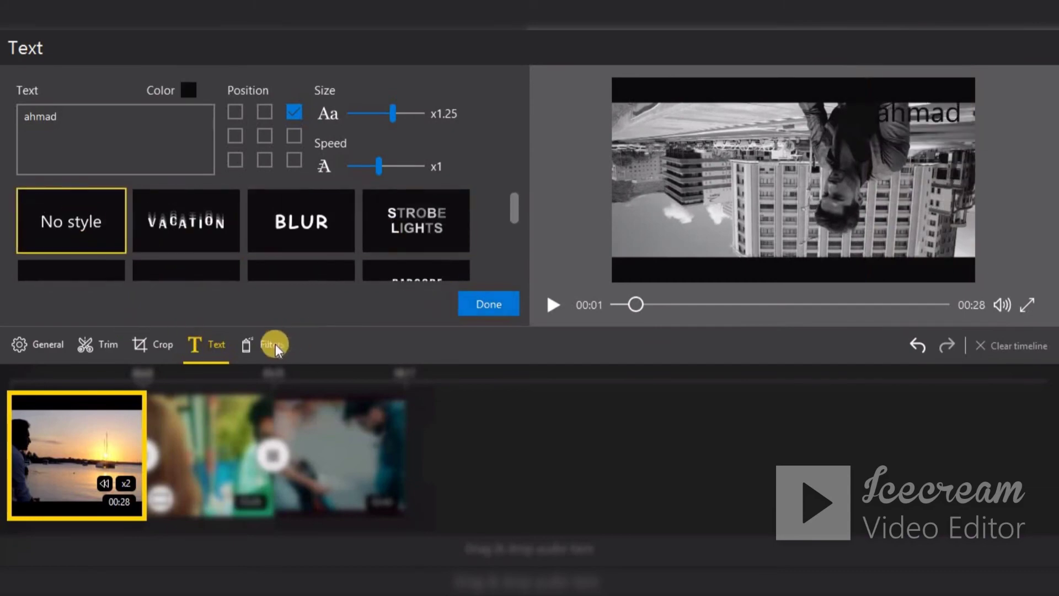
Apply the Red Isolation, Blue Isolation, Green Isolation, Tilt Shift, Hue Shift and Fashion filters to the first clip
click(257, 345)
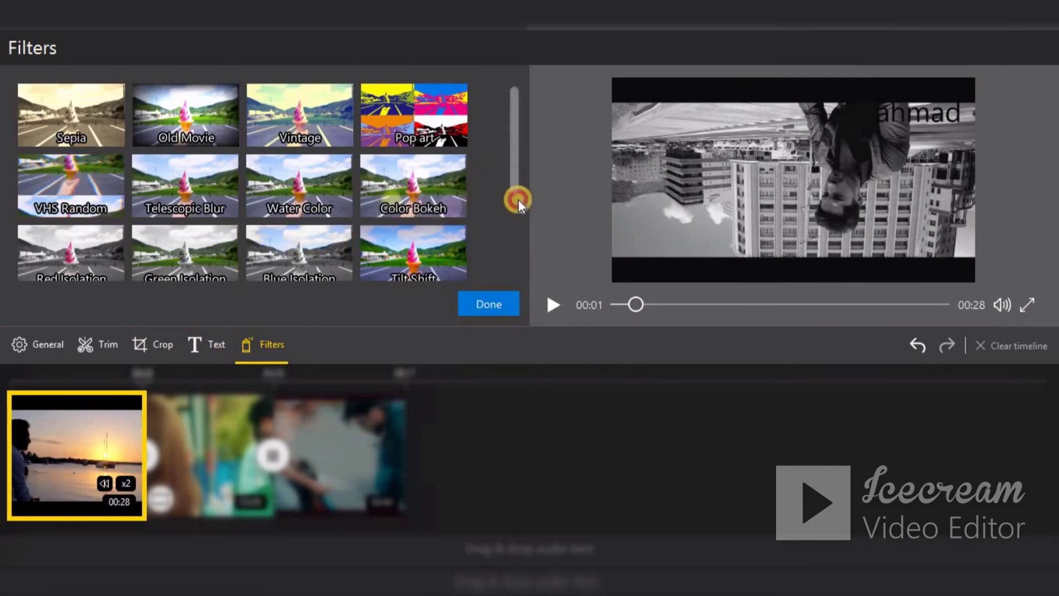
scroll(518, 200, down, 2)
drag(514, 195, 515, 168)
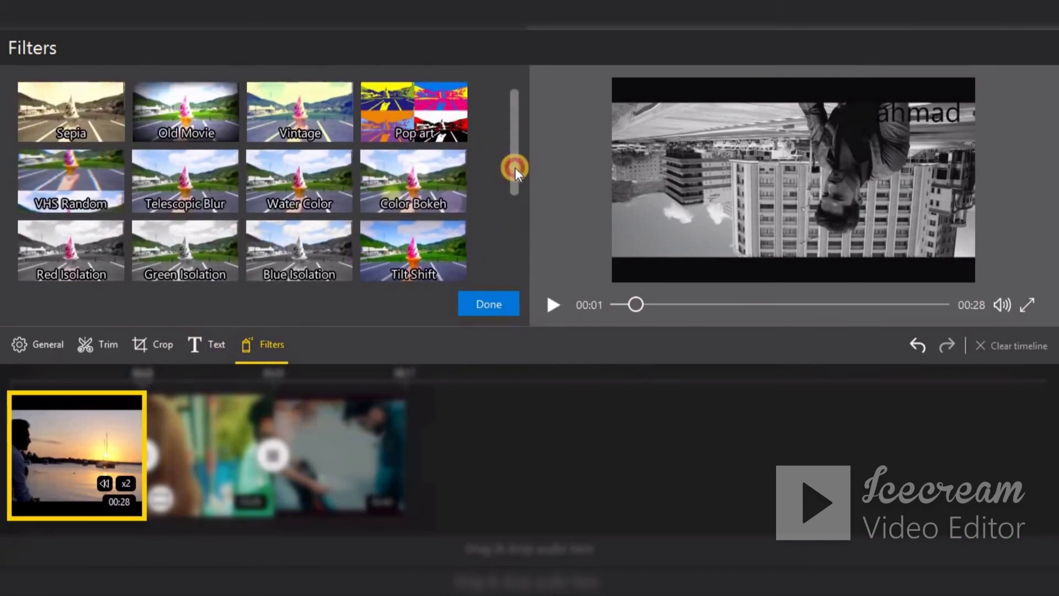
drag(514, 167, 508, 233)
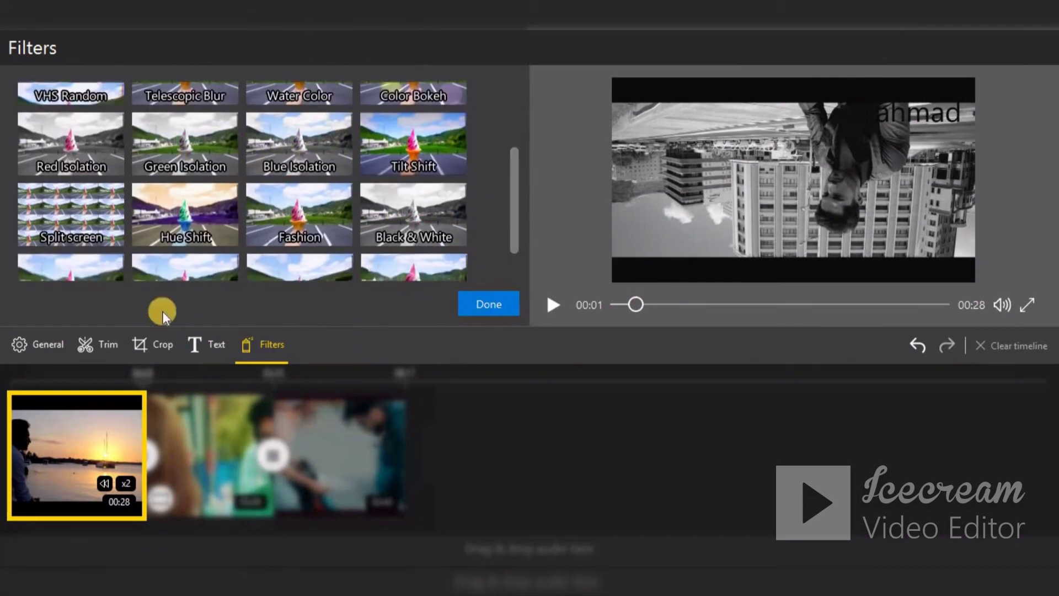
click(95, 155)
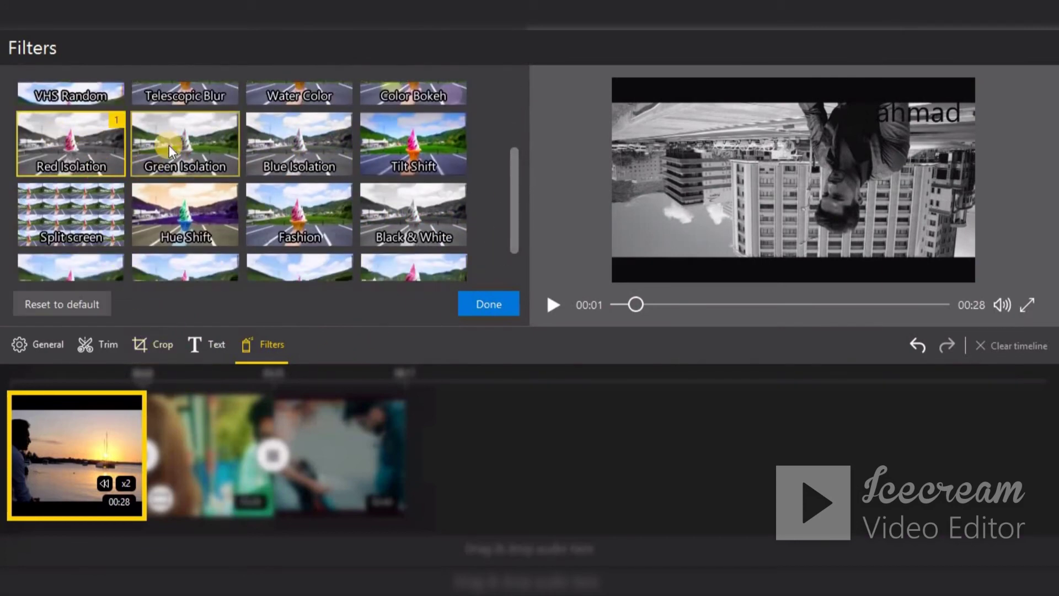
click(319, 176)
click(417, 151)
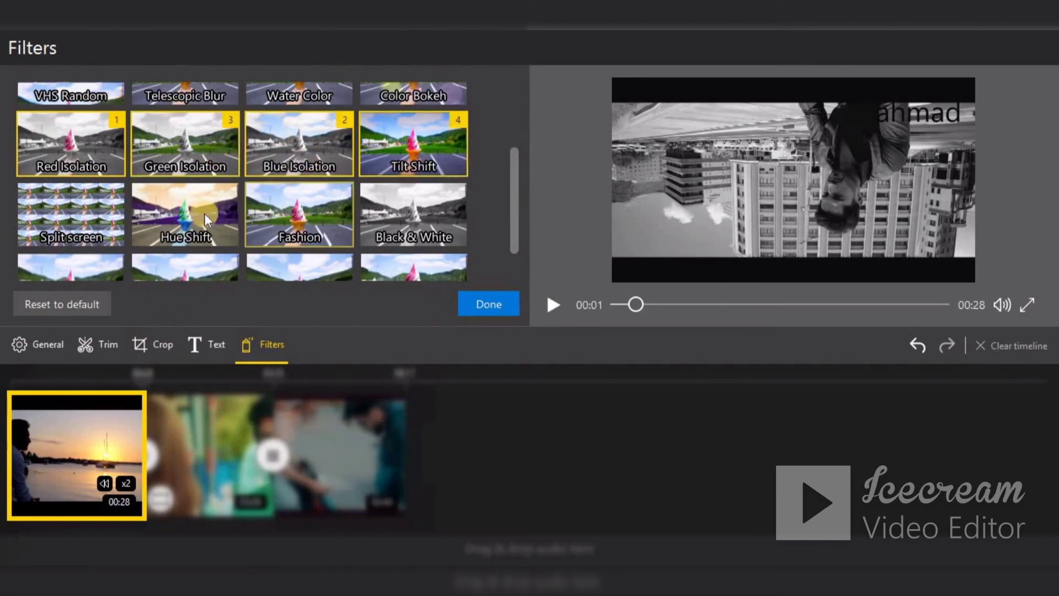
click(285, 220)
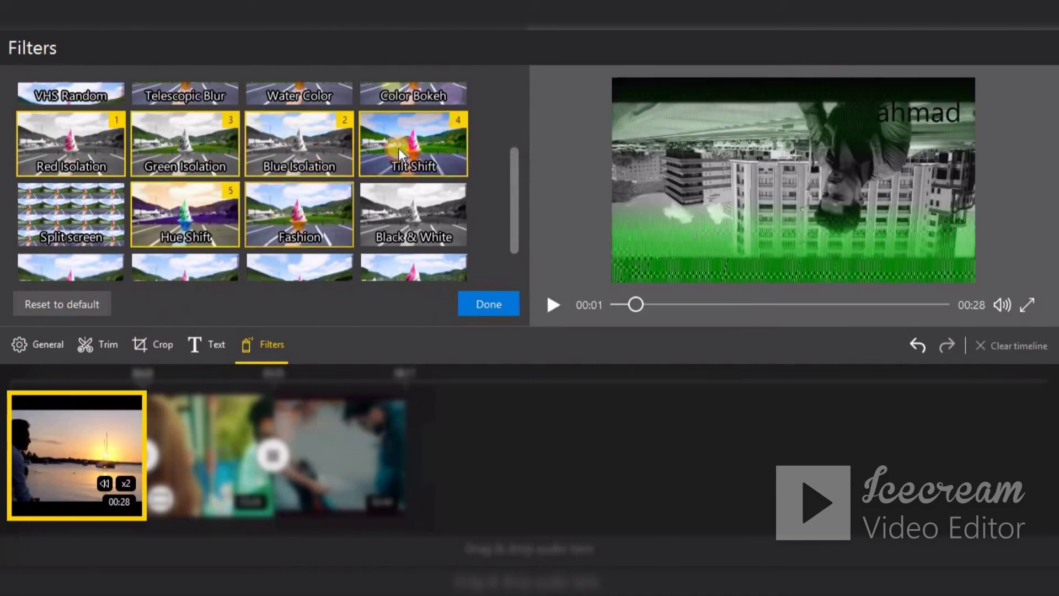
Reduce the first clip's filters to Red Isolation, Fashion and Green Isolation, and preview the clip
click(197, 157)
click(152, 172)
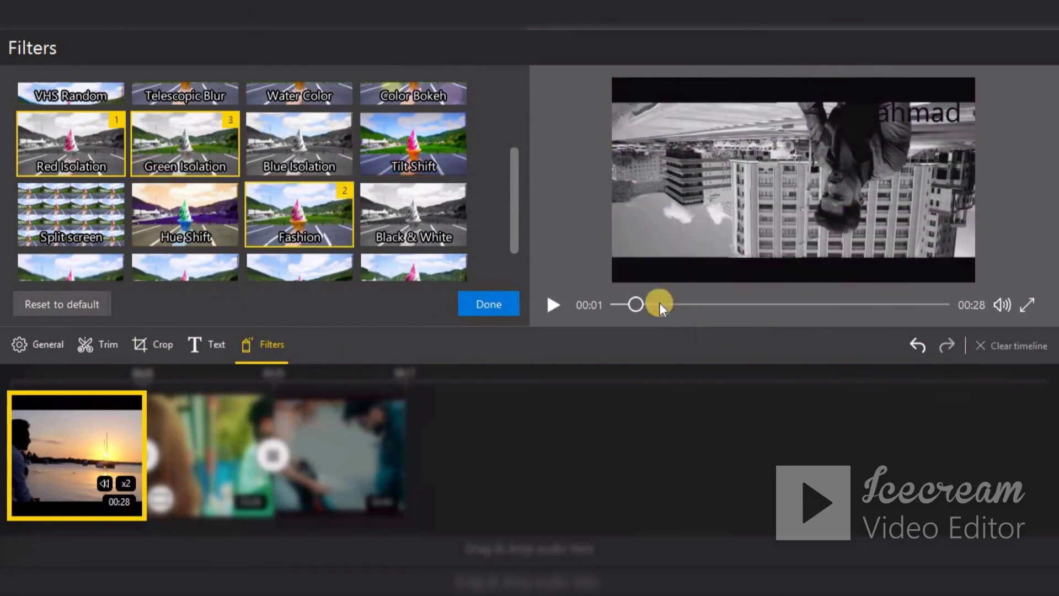
click(550, 304)
click(610, 313)
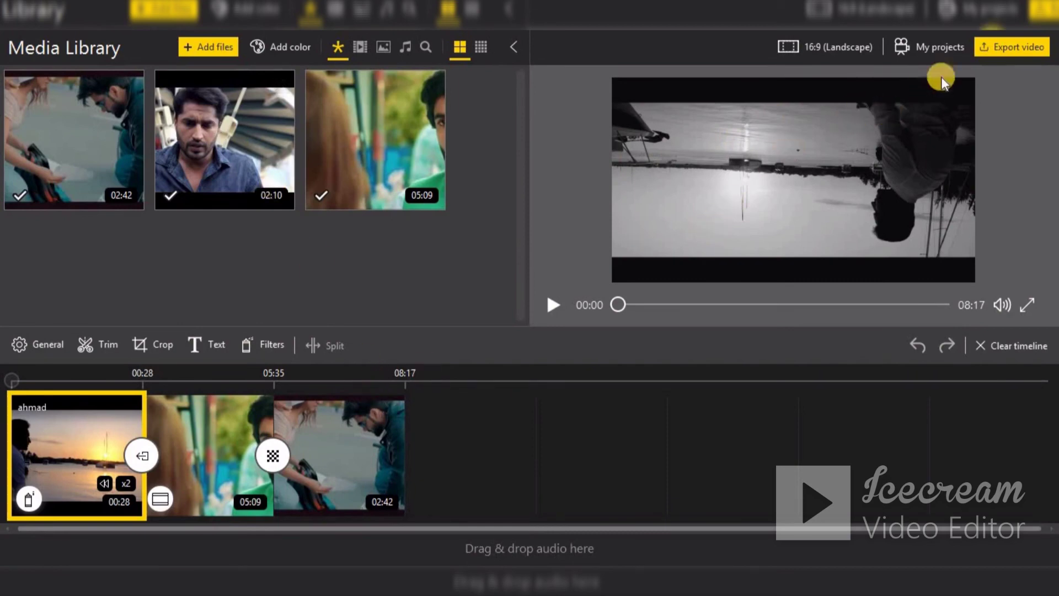
Open the video export settings, continuing with the watermark, and review the output formats while keeping mp4
click(999, 45)
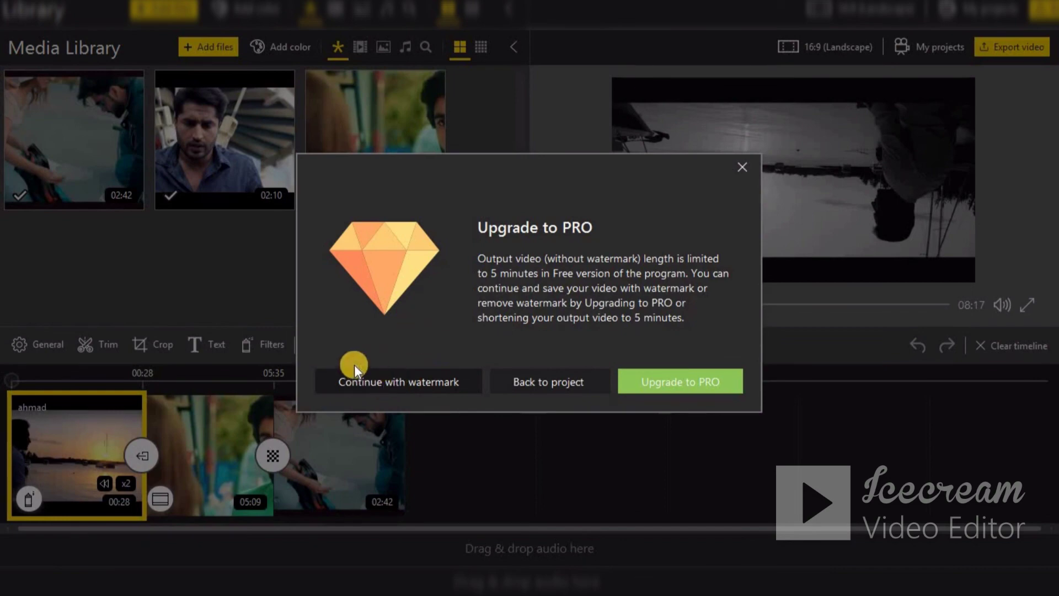
click(390, 384)
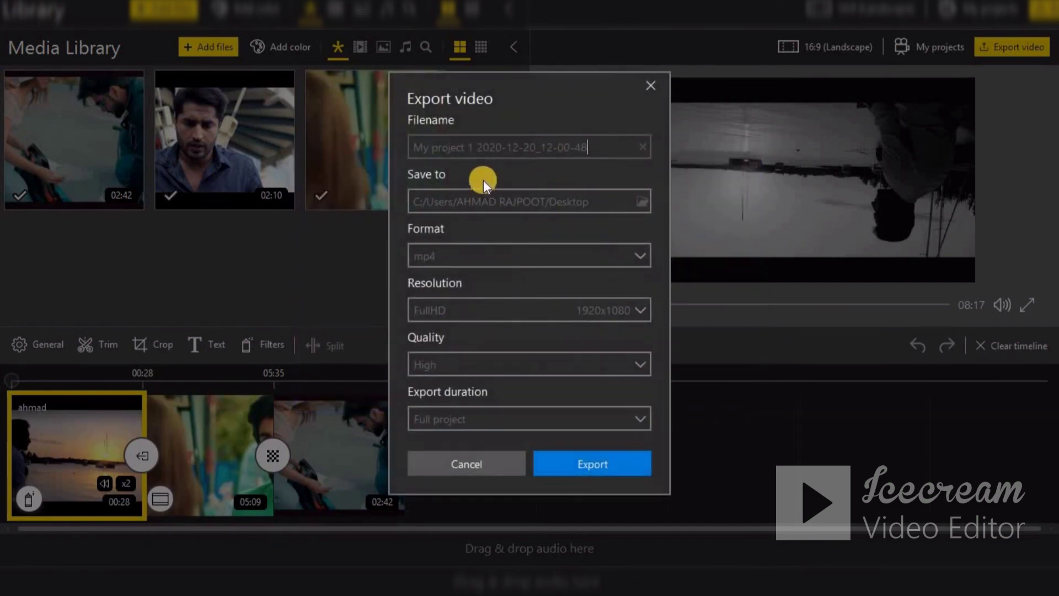
click(219, 191)
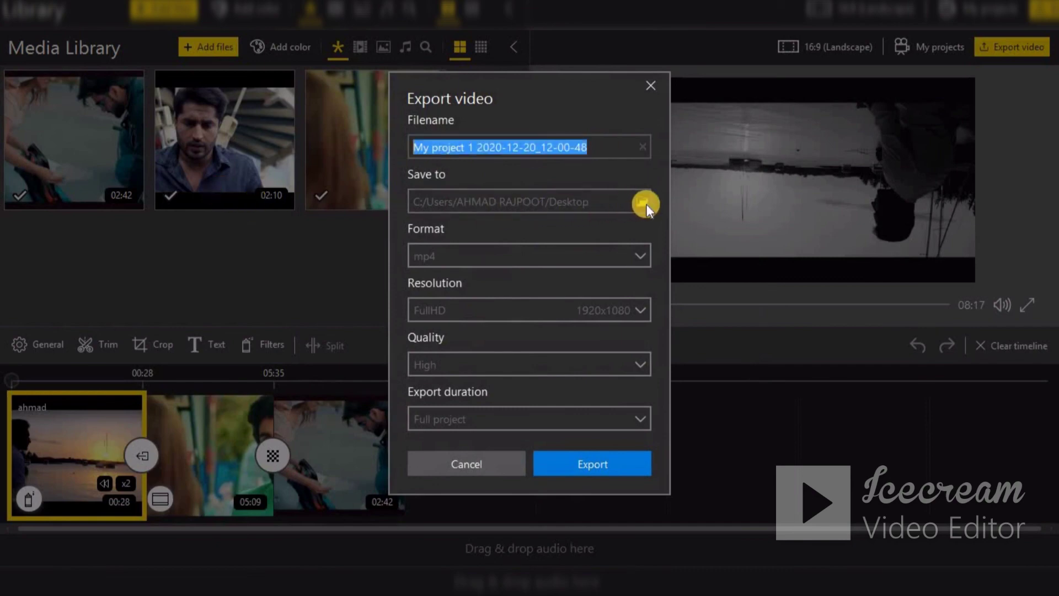
click(564, 264)
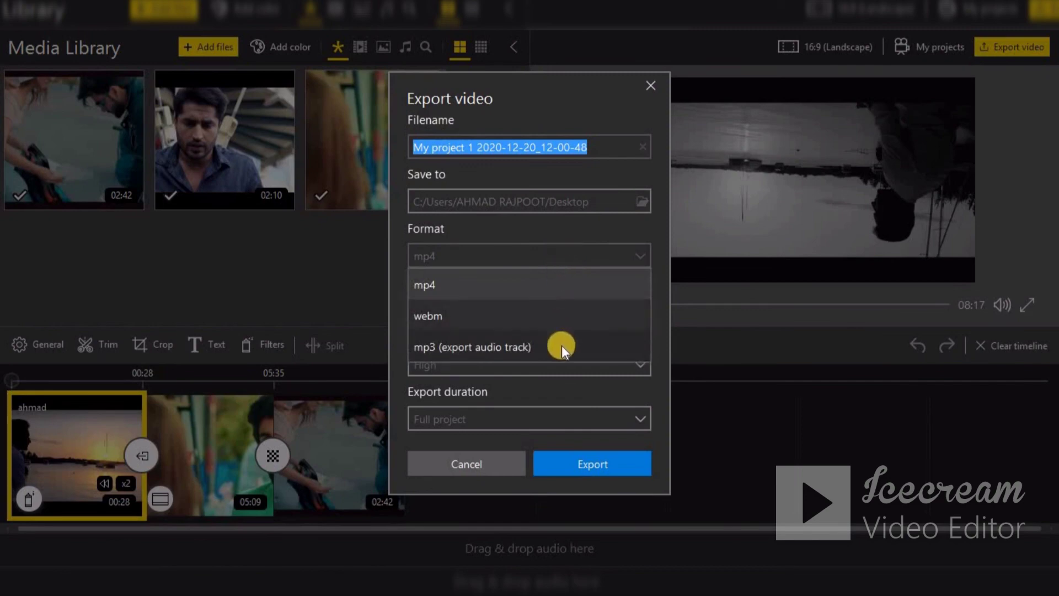
click(580, 256)
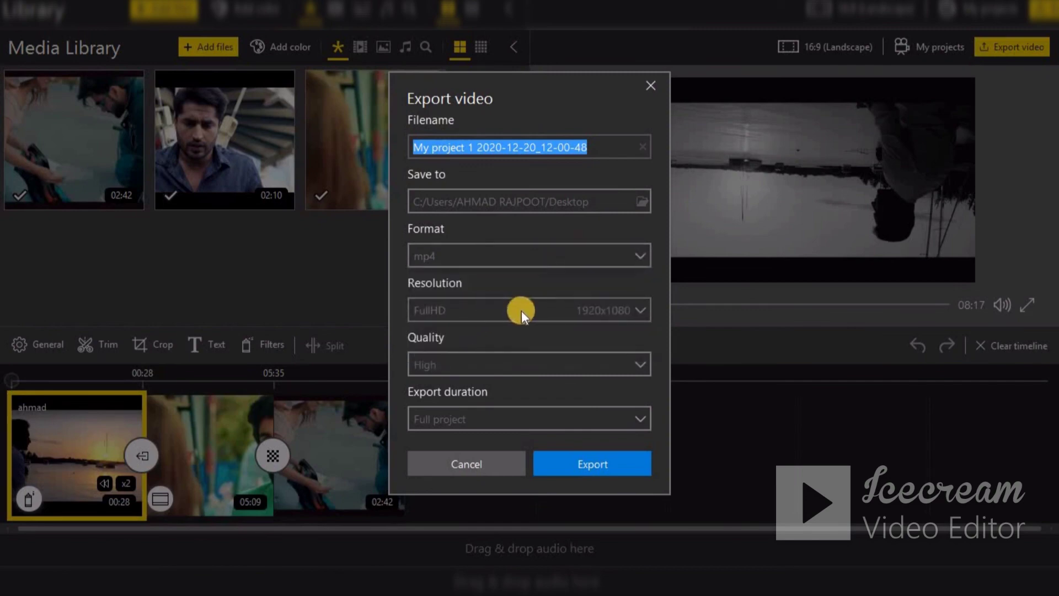
Try the 4K export resolution, and switch back to FullHD 1920x1080
click(612, 314)
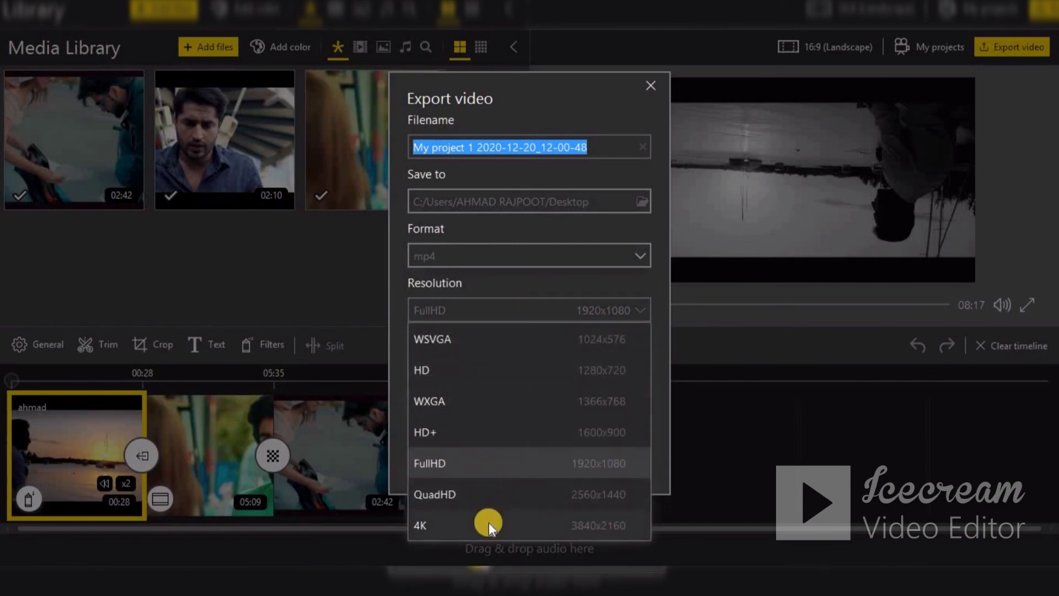
click(489, 522)
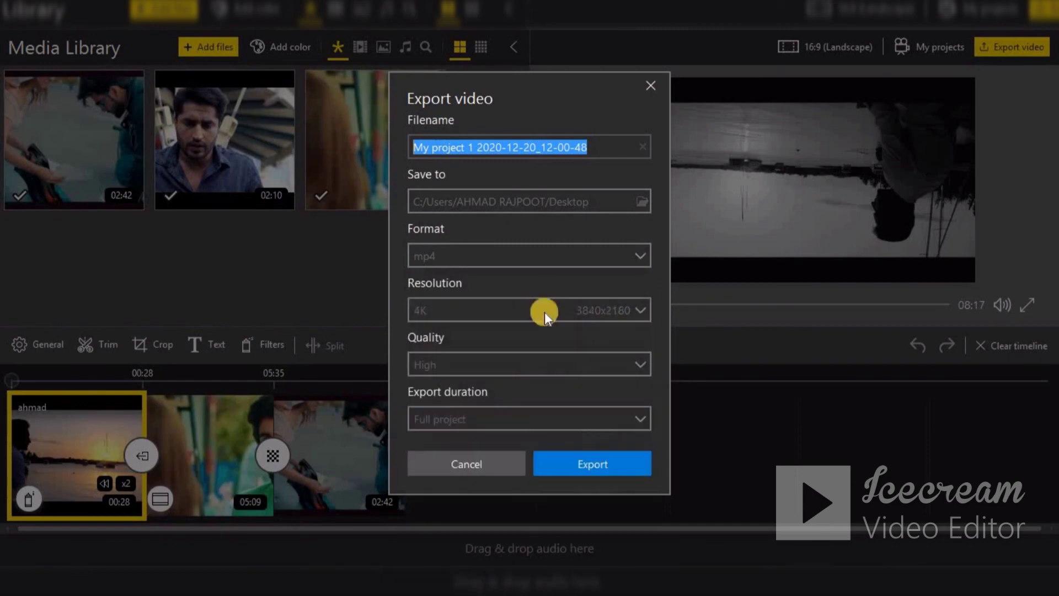
click(624, 312)
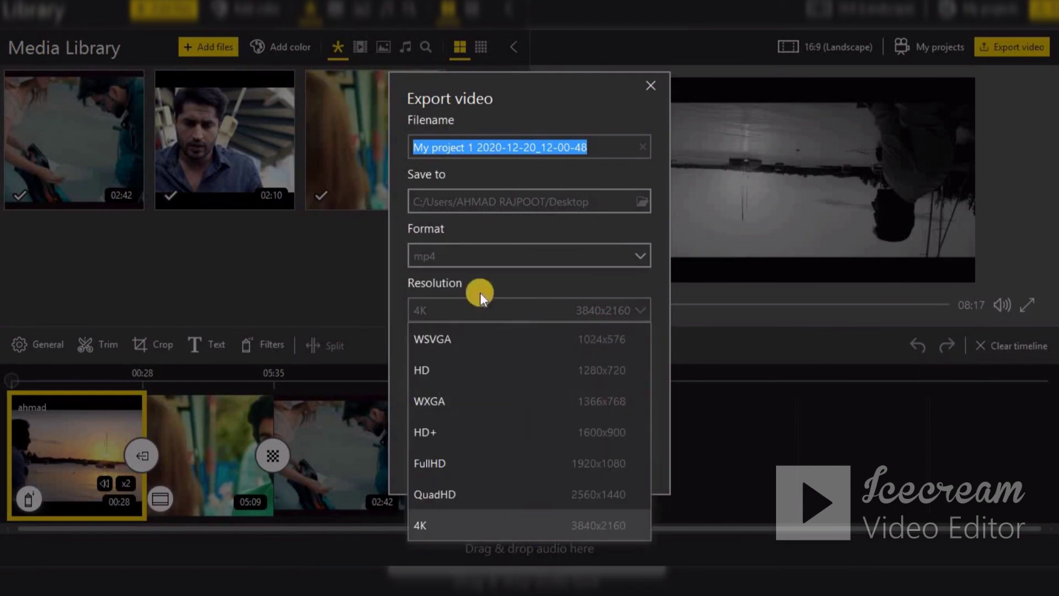
click(554, 476)
Review the export quality and duration options, keeping High quality and Full project
click(544, 362)
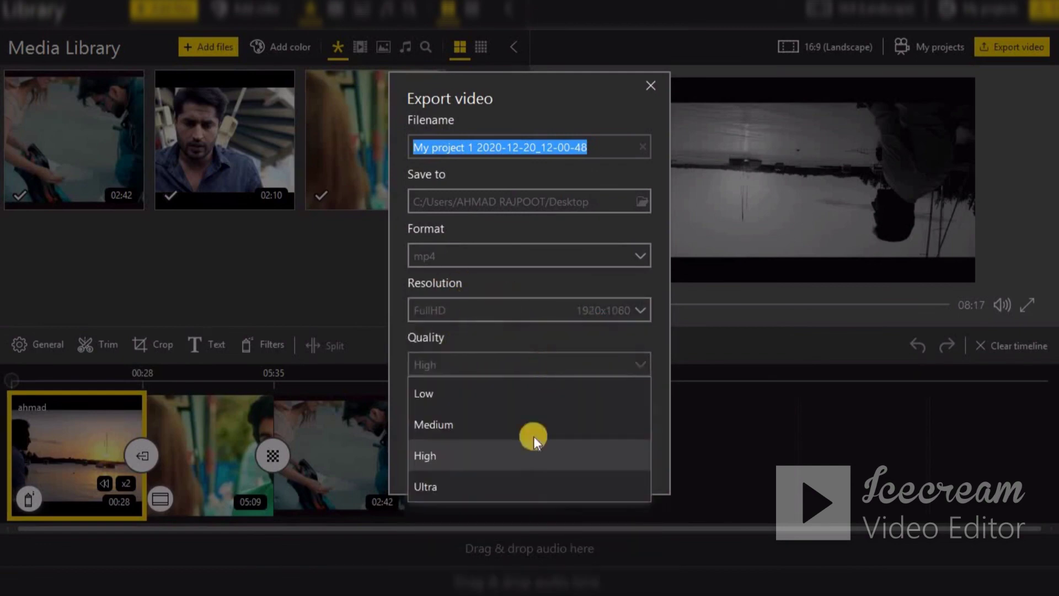
click(543, 351)
click(542, 415)
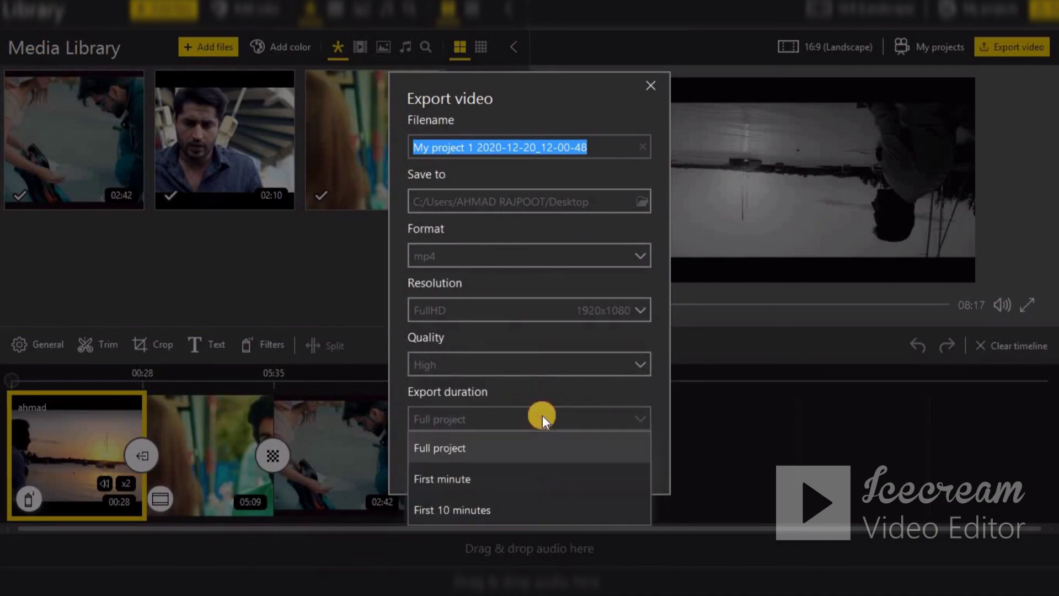
click(564, 425)
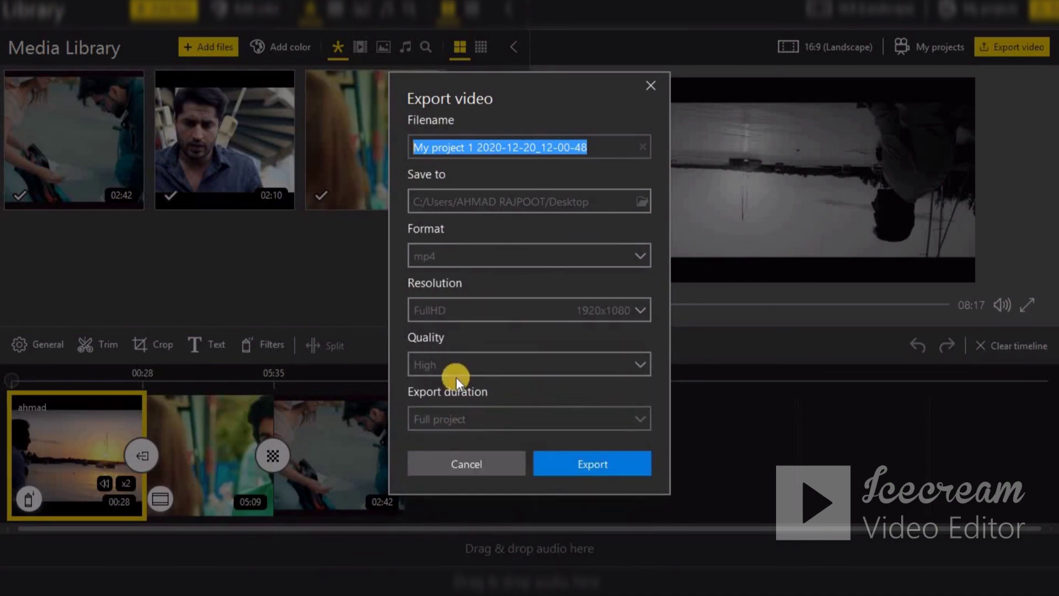
Start exporting the video, pause the export and cancel it
click(581, 464)
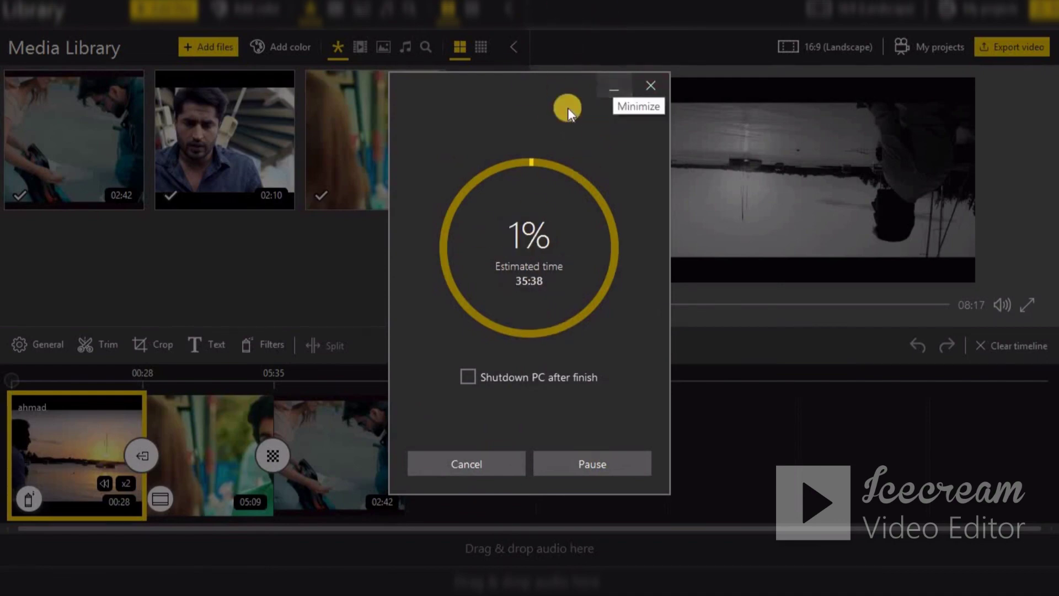
click(613, 465)
click(494, 462)
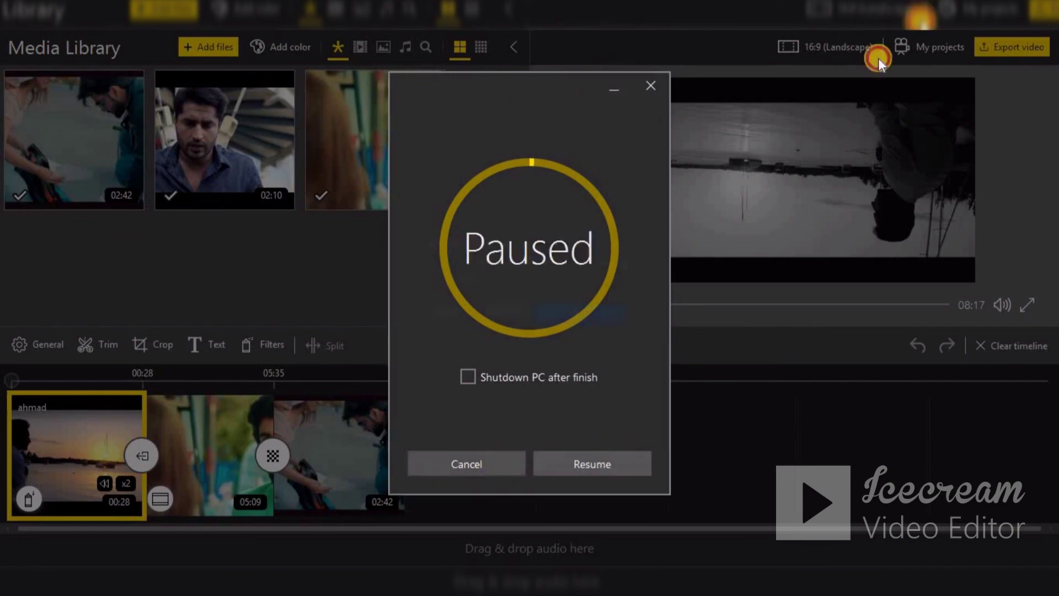
click(543, 321)
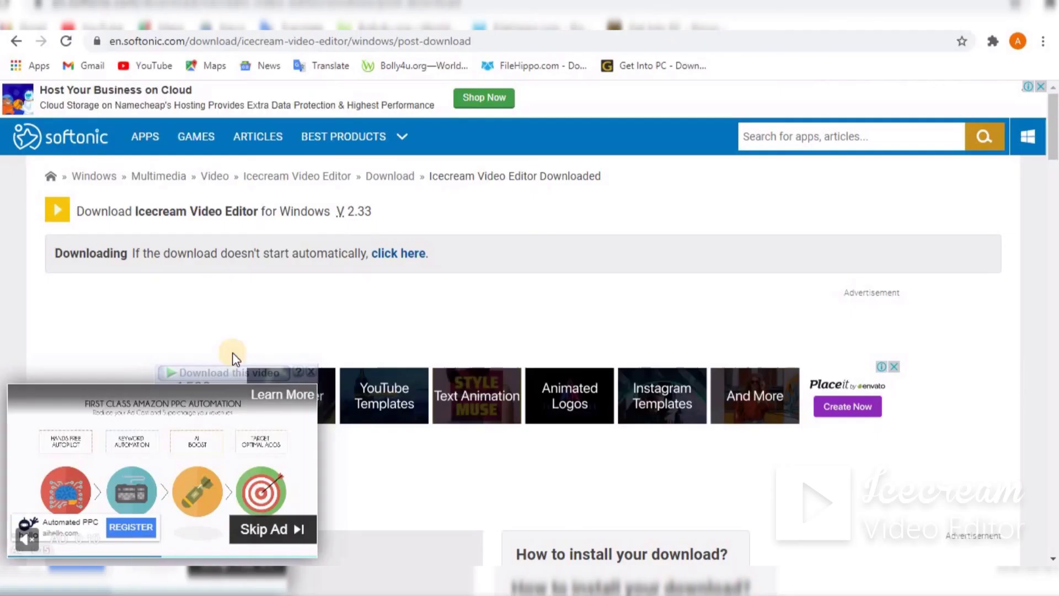
Switch to the Chrome browser and open a new tab
click(318, 66)
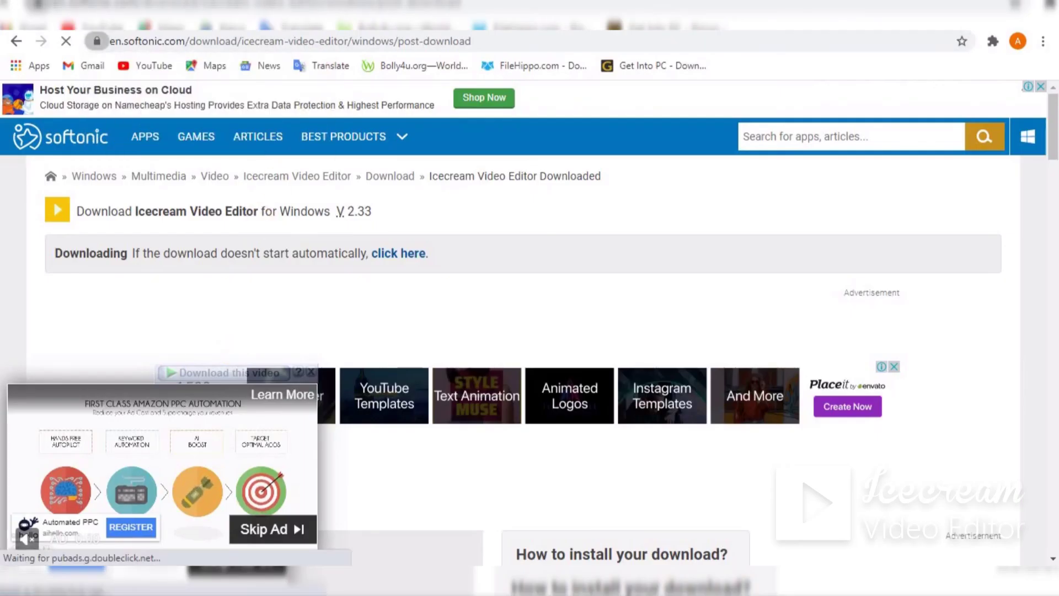
key(ctrl+t)
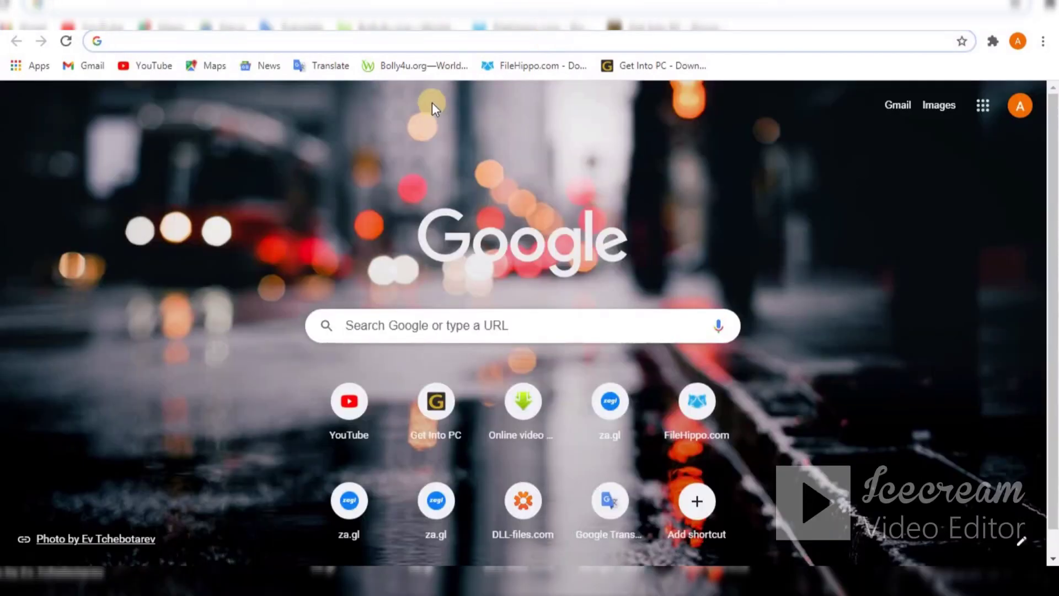